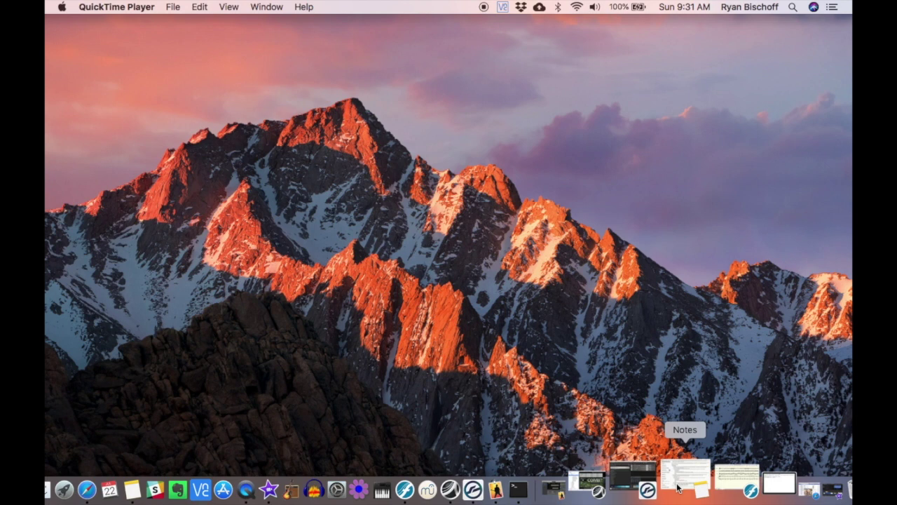
# Step: Switch to MainStage and examine the program change settings of the Session Strings, Classic Clean and Classical Ensemble patches
pyautogui.click(617, 479)
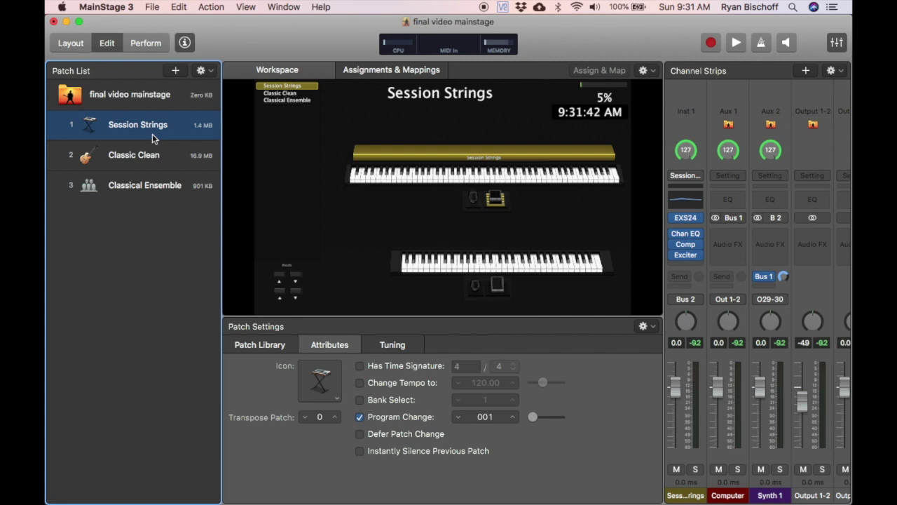
pyautogui.press('Down')
pyautogui.press('Down')
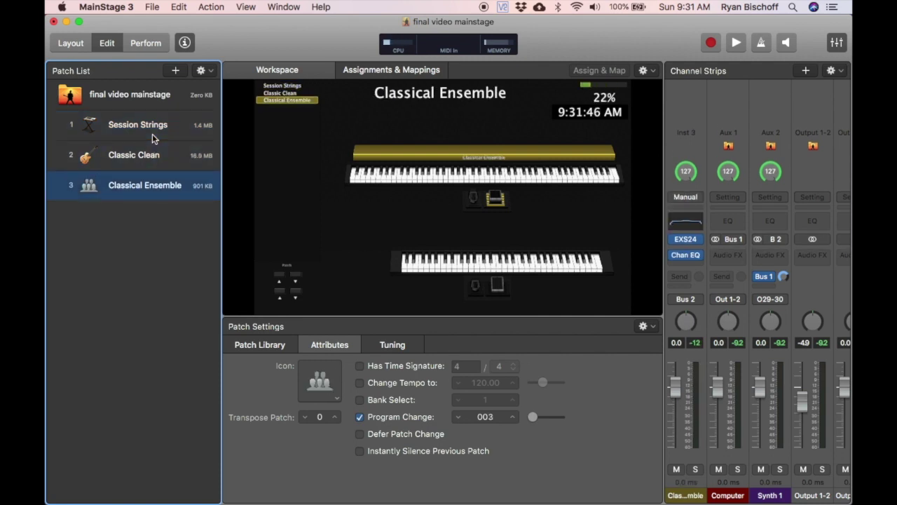
pyautogui.click(153, 133)
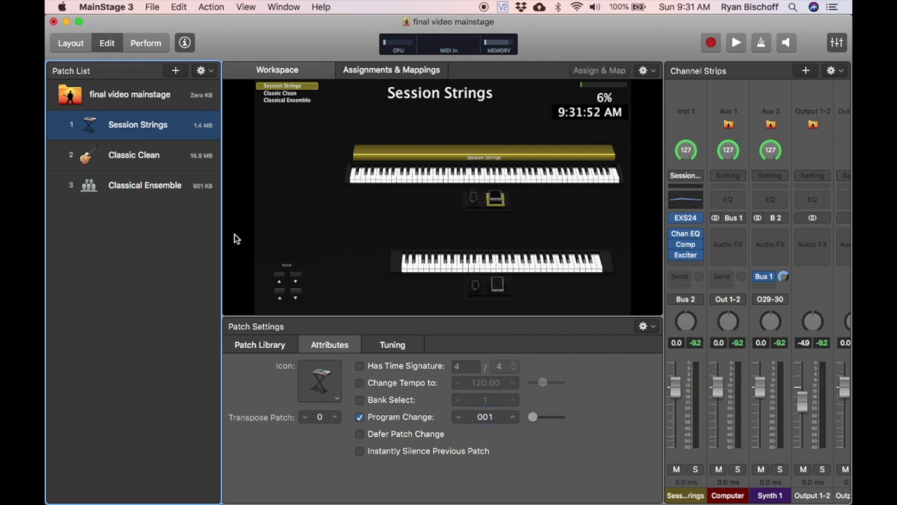
pyautogui.click(172, 165)
pyautogui.press('Down')
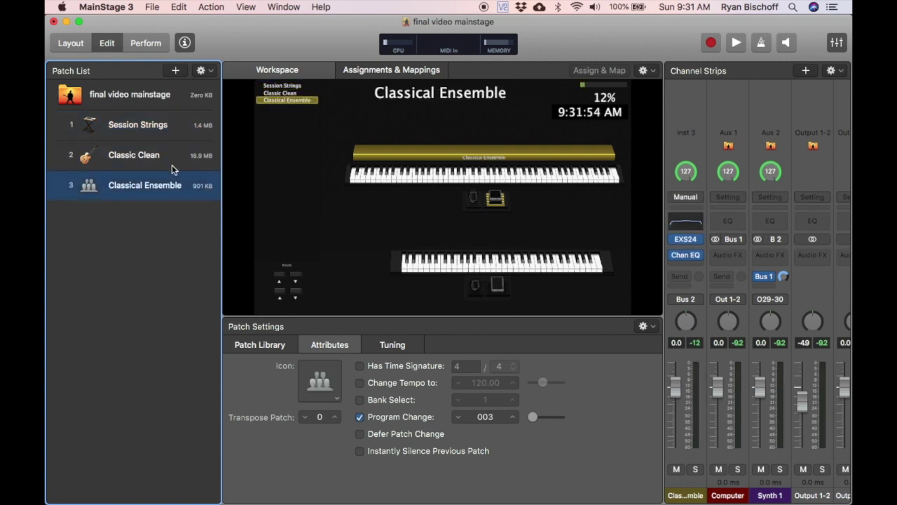
pyautogui.press('Up')
pyautogui.press('Up')
pyautogui.press('Down')
pyautogui.press('Down')
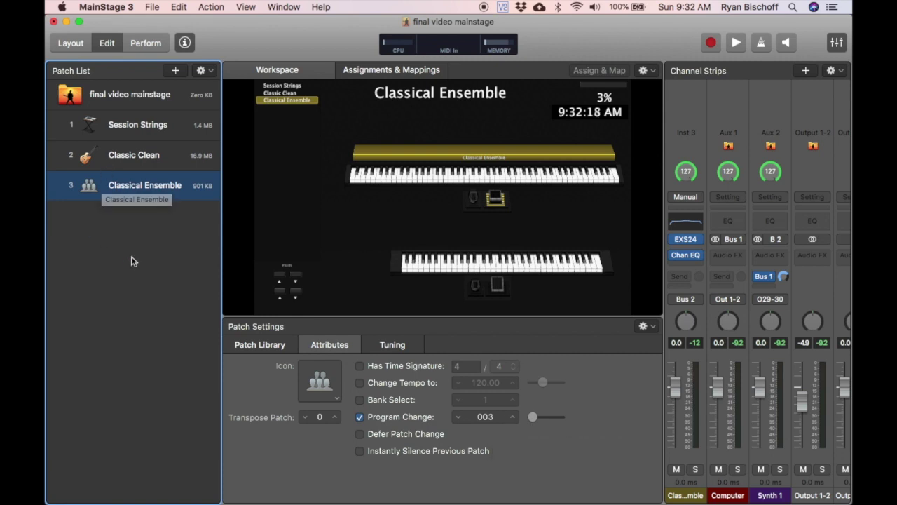
# Step: Switch to the Patch Channel Change score in Finale and open the Miscellaneous expressions for the piano's bass staff at measure 1
pyautogui.click(66, 22)
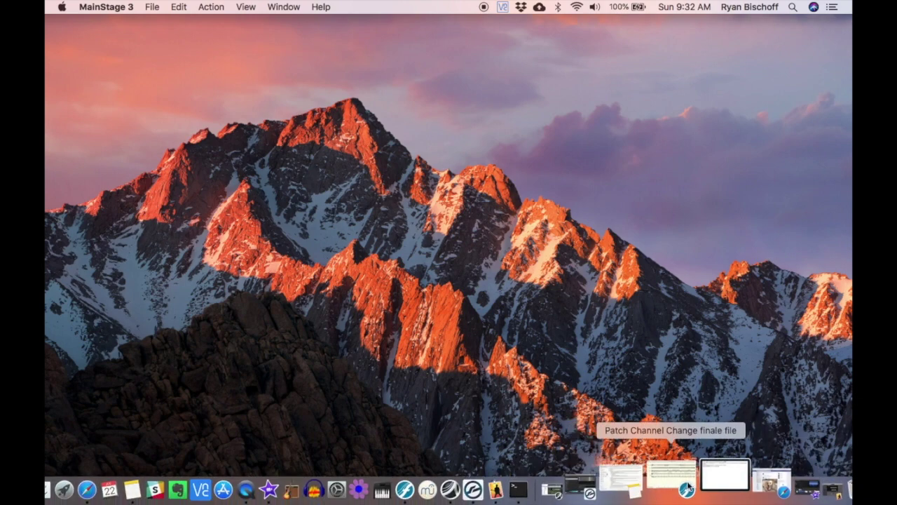
pyautogui.click(671, 483)
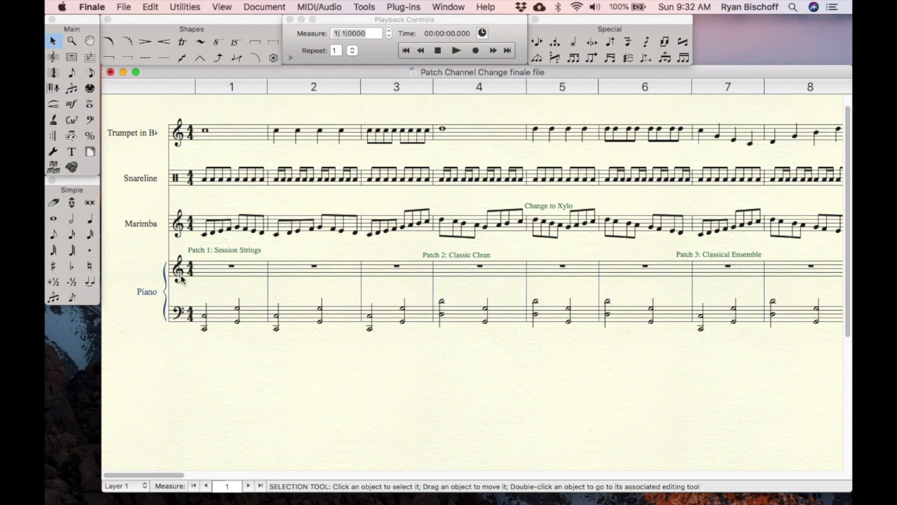
pyautogui.click(71, 104)
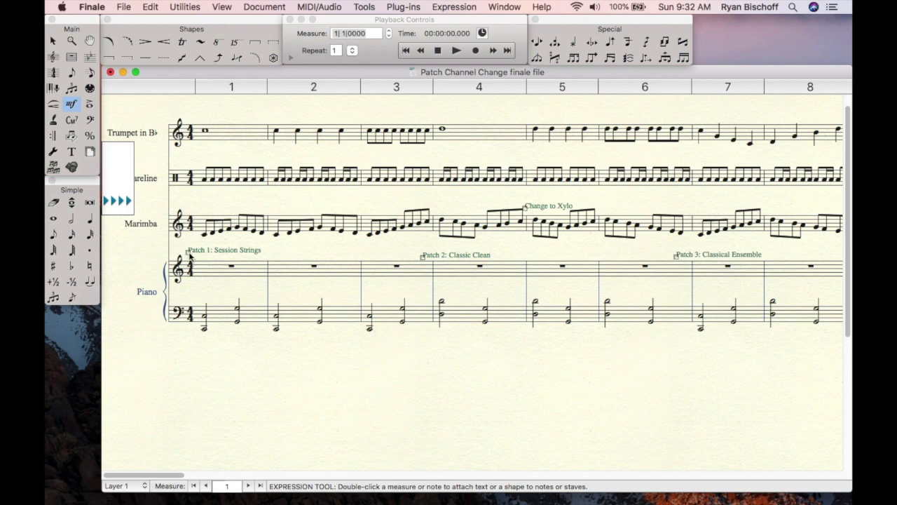
pyautogui.doubleClick(186, 302)
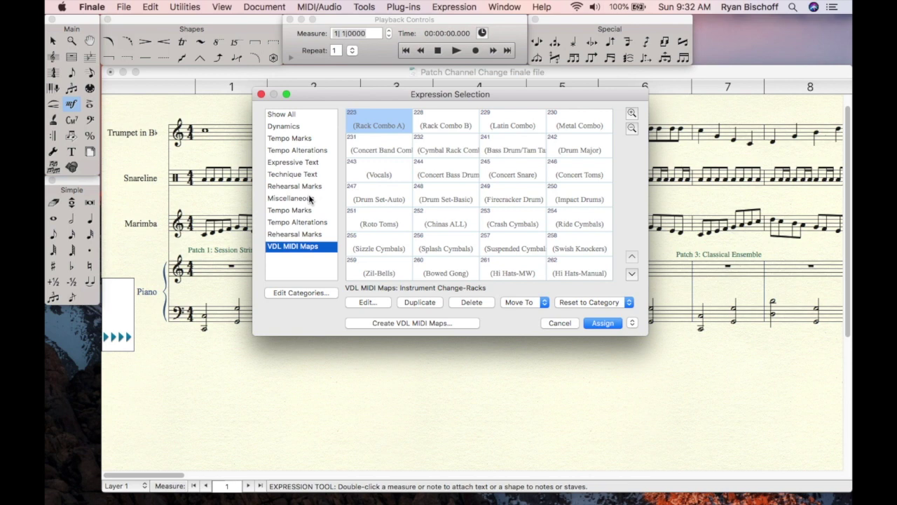
pyautogui.click(310, 199)
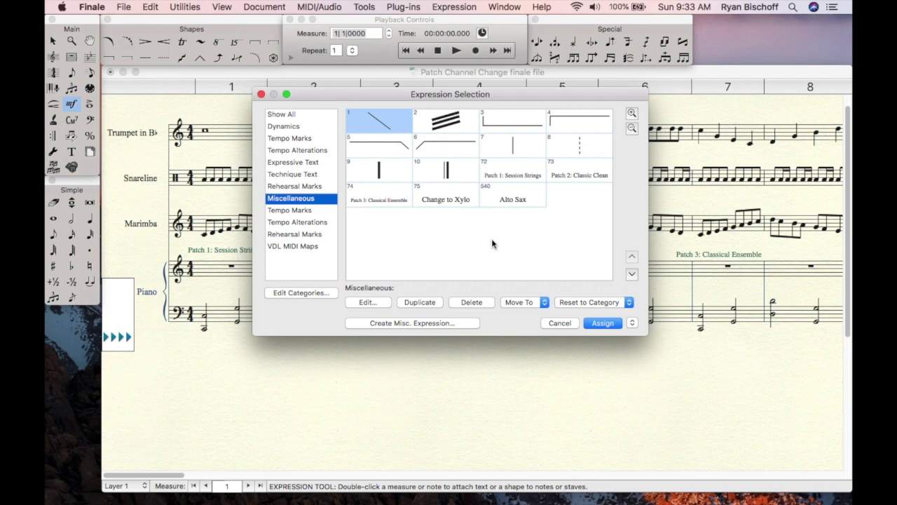
# Step: Review the Patch 1: Session Strings expression's text and playback settings, keeping type Patch and program change 1, and close the expression selection
pyautogui.click(509, 172)
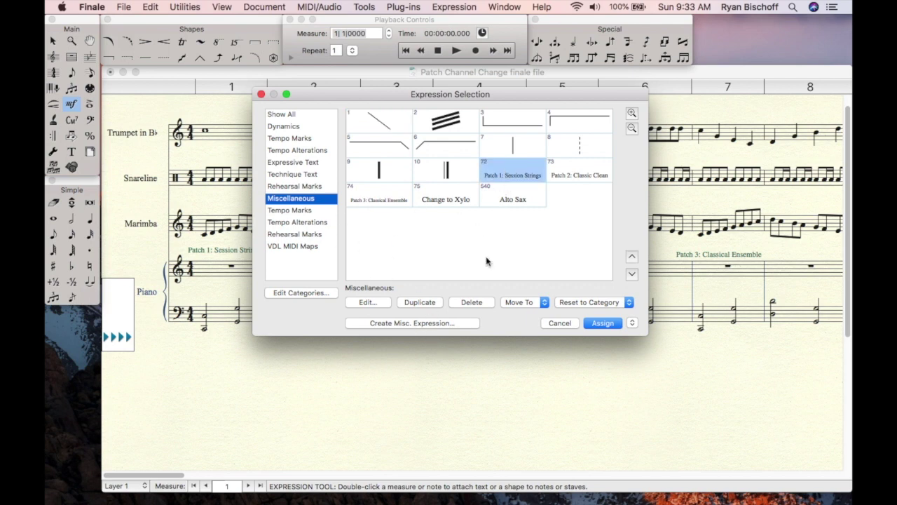
pyautogui.click(365, 307)
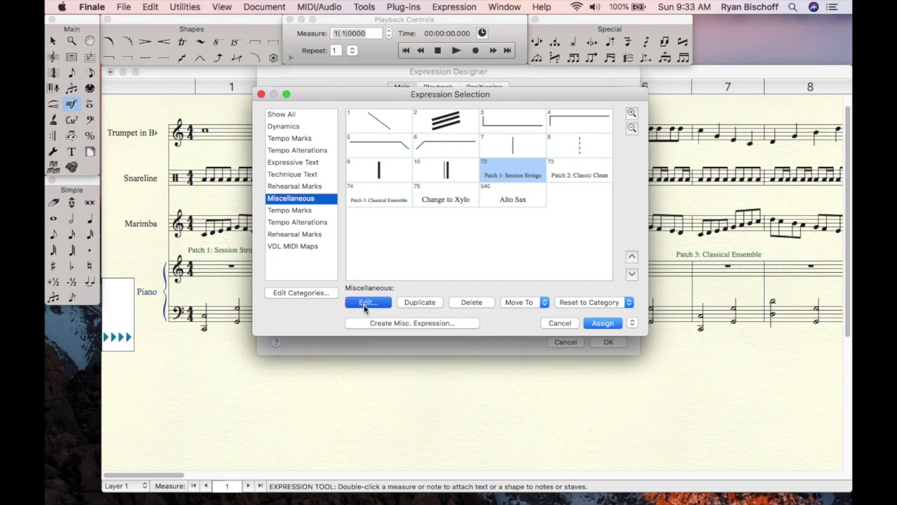
pyautogui.click(406, 129)
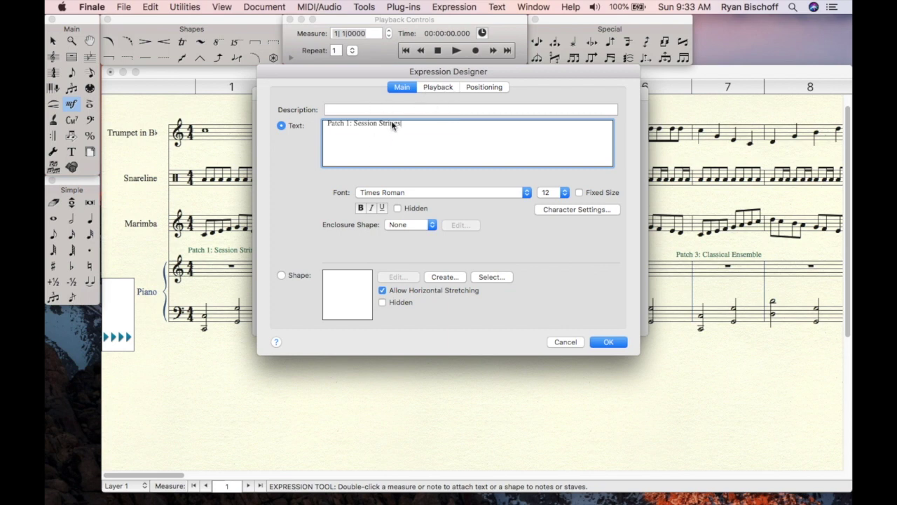
pyautogui.click(437, 87)
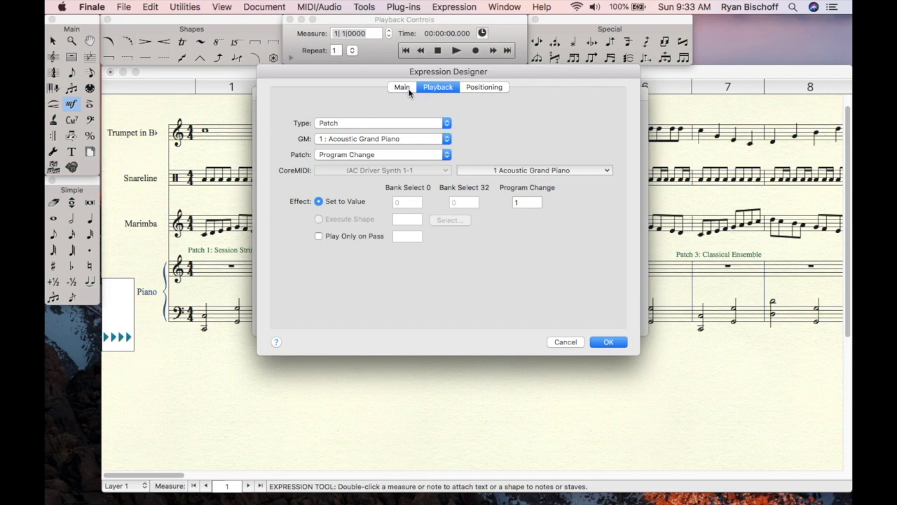
pyautogui.click(352, 123)
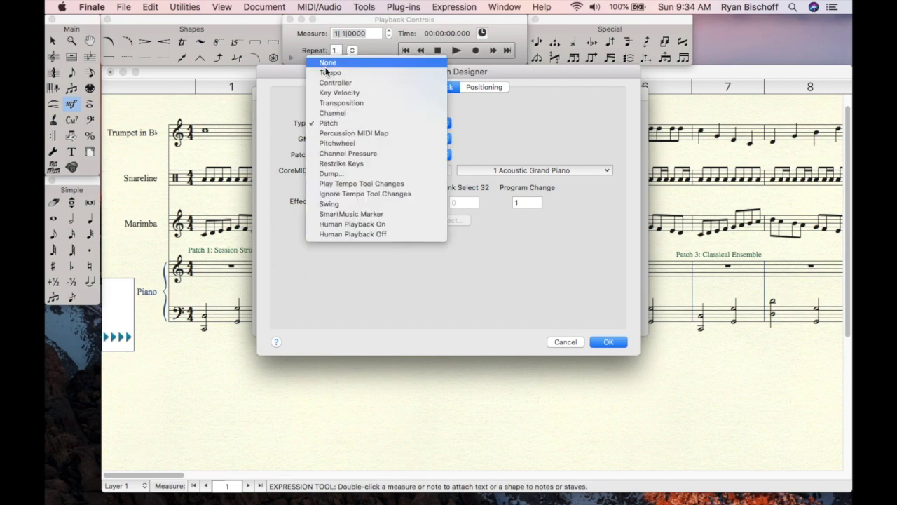
pyautogui.click(351, 126)
pyautogui.click(531, 203)
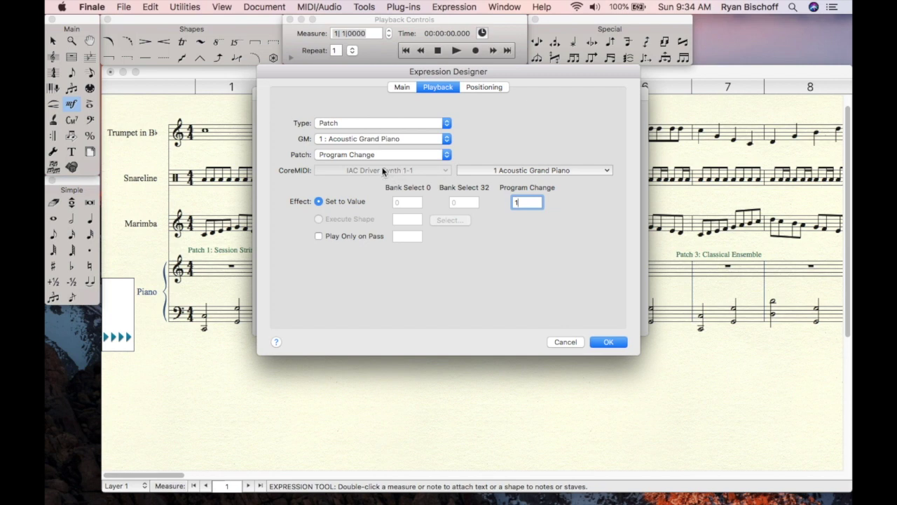
pyautogui.click(595, 339)
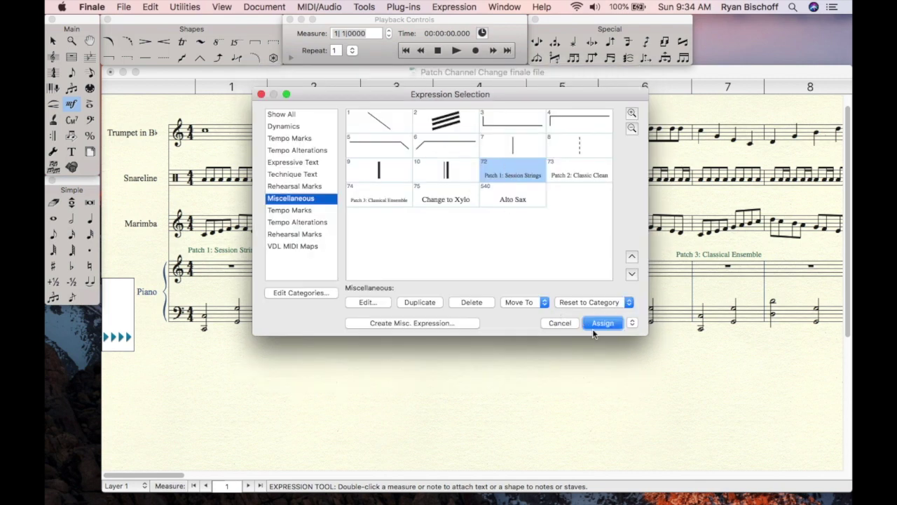
pyautogui.click(570, 323)
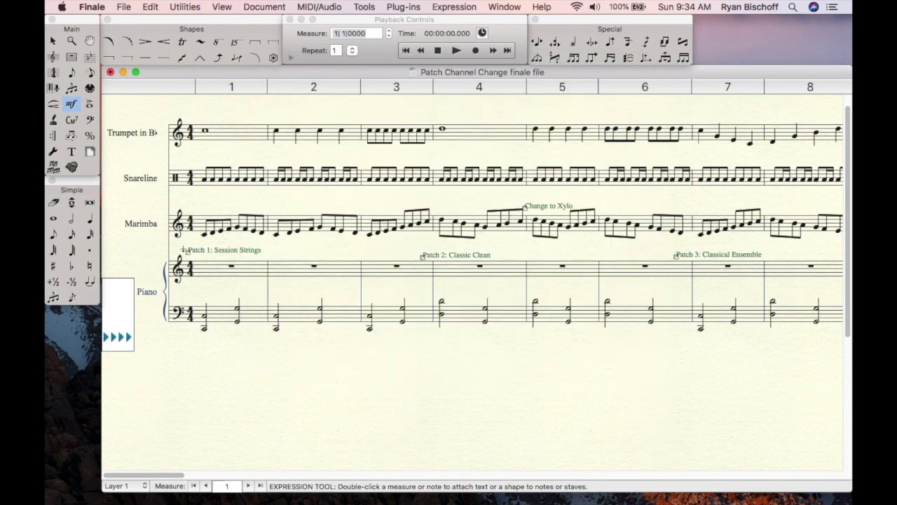
# Step: Nudge the Patch 1: Session Strings and Patch 2: Classic Clean expressions slightly above the piano staff
pyautogui.click(187, 253)
pyautogui.moveTo(190, 255)
pyautogui.mouseDown()
pyautogui.moveTo(162, 255)
pyautogui.moveTo(190, 256)
pyautogui.mouseUp()
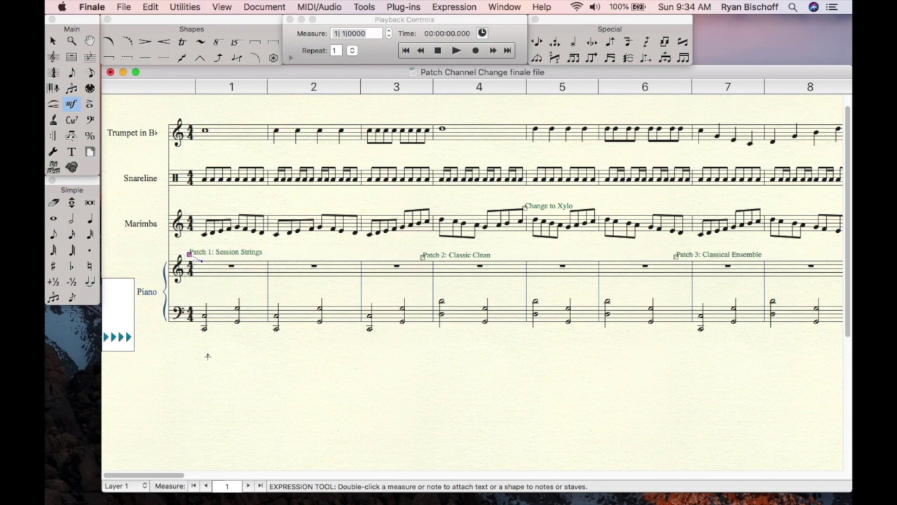
pyautogui.click(421, 257)
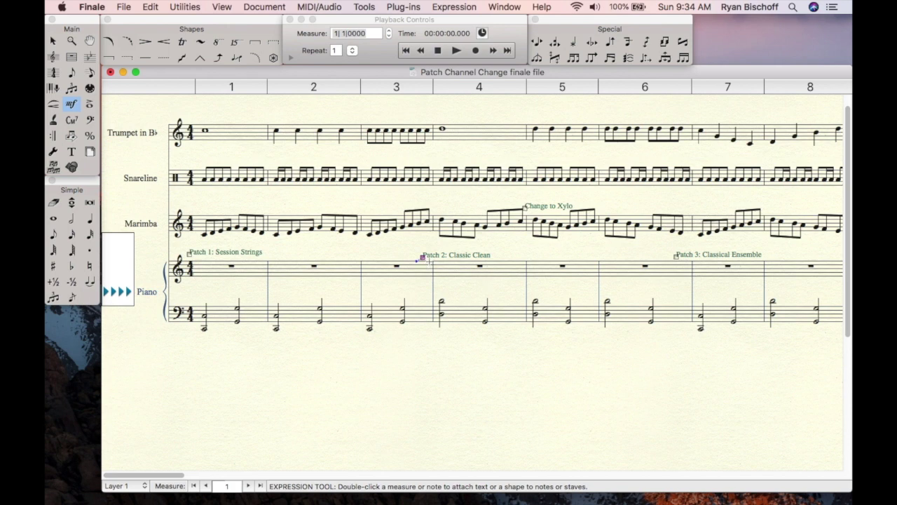
pyautogui.click(420, 258)
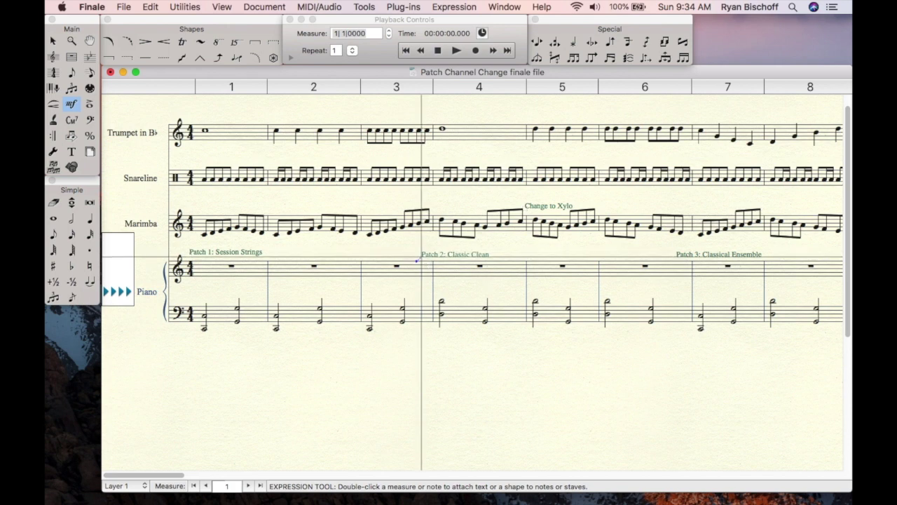
pyautogui.click(417, 260)
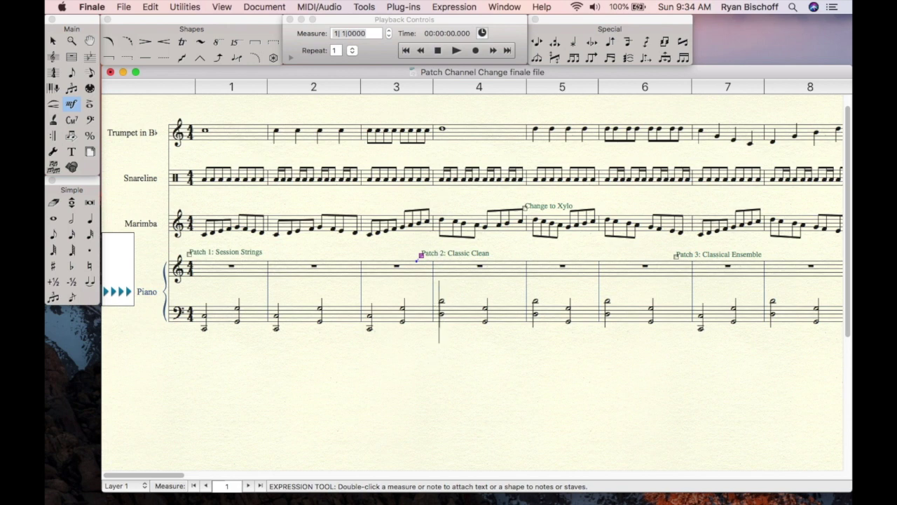
pyautogui.doubleClick(453, 381)
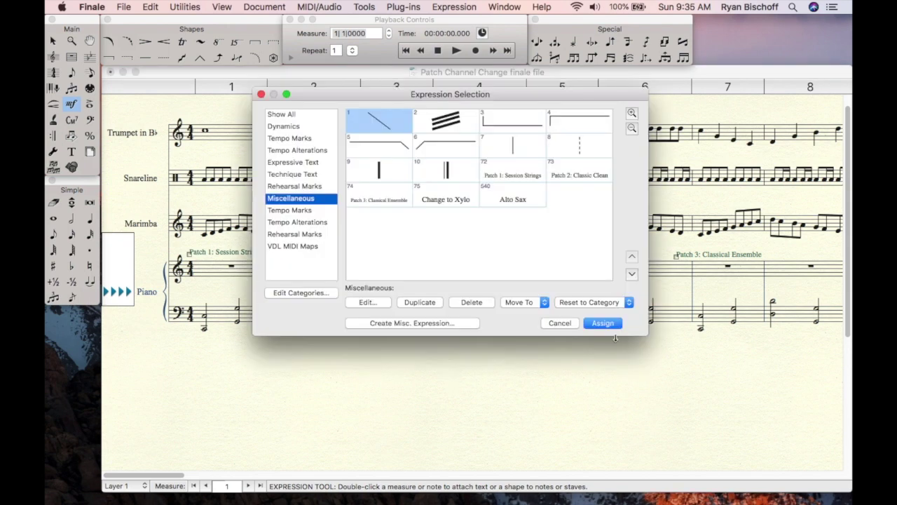
pyautogui.click(560, 323)
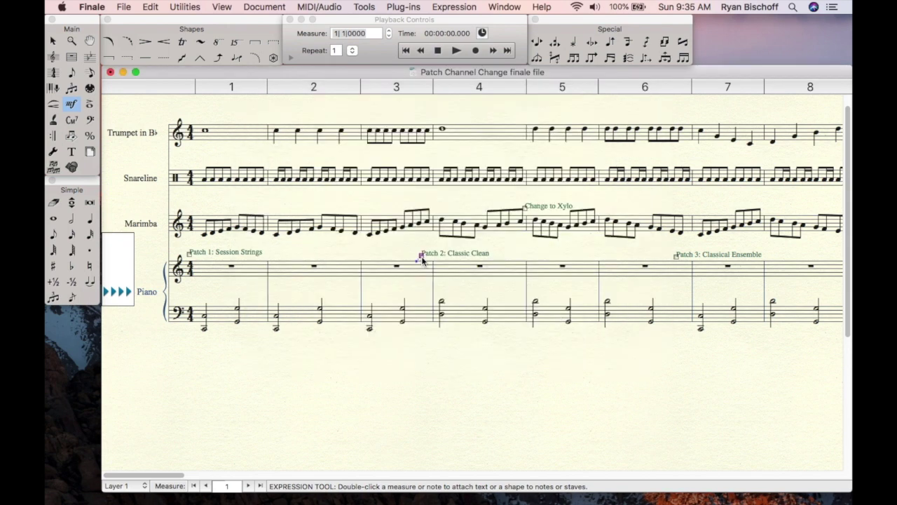
# Step: Open the Patch 2: Classic Clean expression's definition and examine its text, playback type and program change number
pyautogui.click(421, 256)
pyautogui.doubleClick(421, 258)
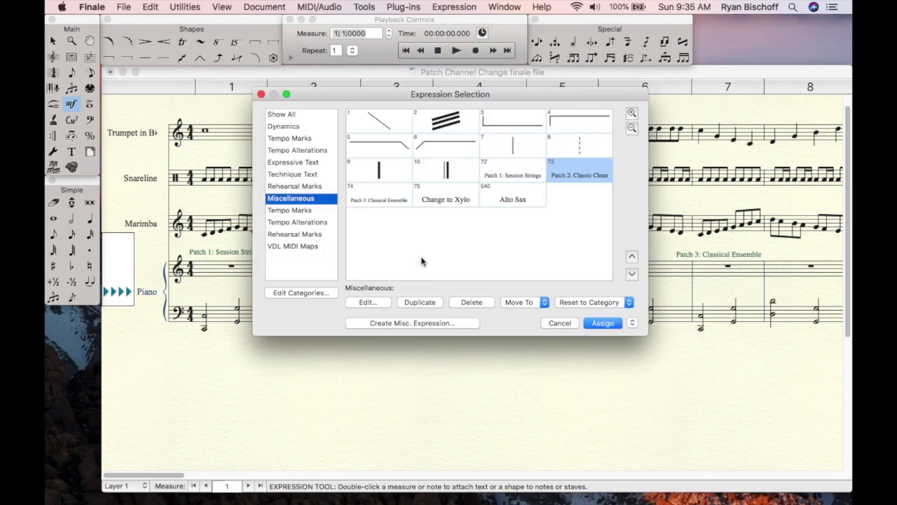
pyautogui.click(367, 303)
pyautogui.click(429, 148)
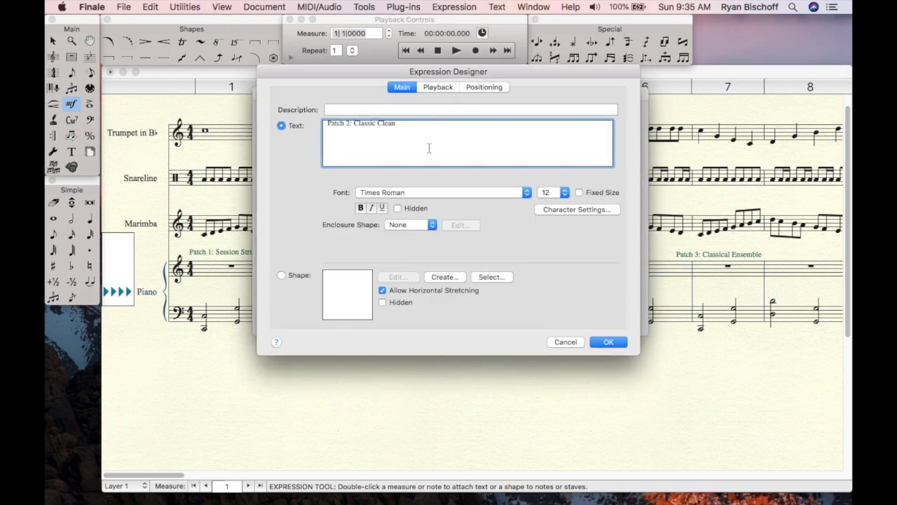
pyautogui.click(438, 87)
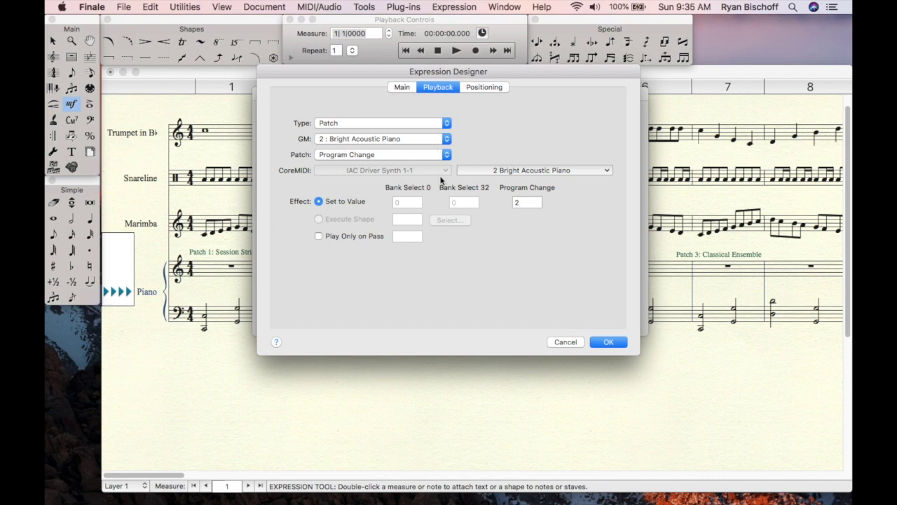
pyautogui.click(408, 140)
pyautogui.click(551, 135)
pyautogui.click(498, 174)
pyautogui.click(559, 143)
pyautogui.click(531, 201)
pyautogui.click(605, 344)
pyautogui.click(568, 340)
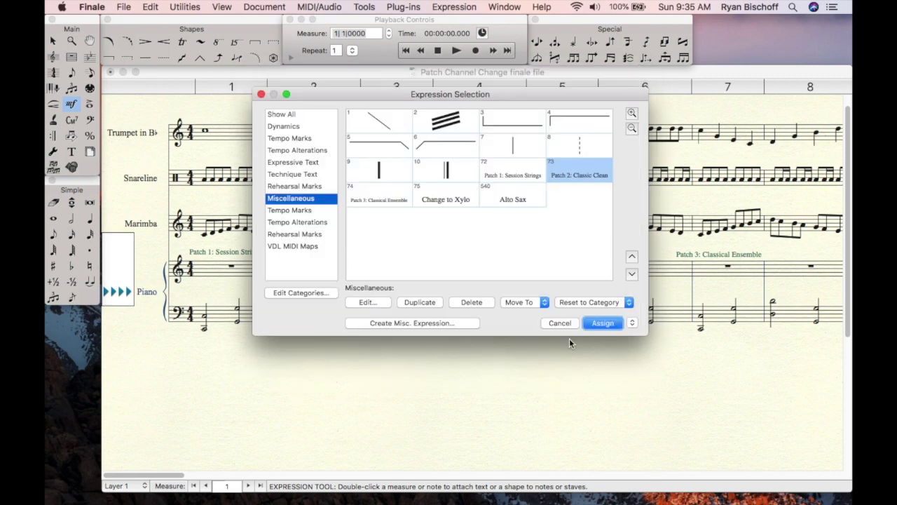
# Step: Examine the playback settings of the Patch 3: Classical Ensemble expression and close the expression selection without assigning anything
pyautogui.click(374, 200)
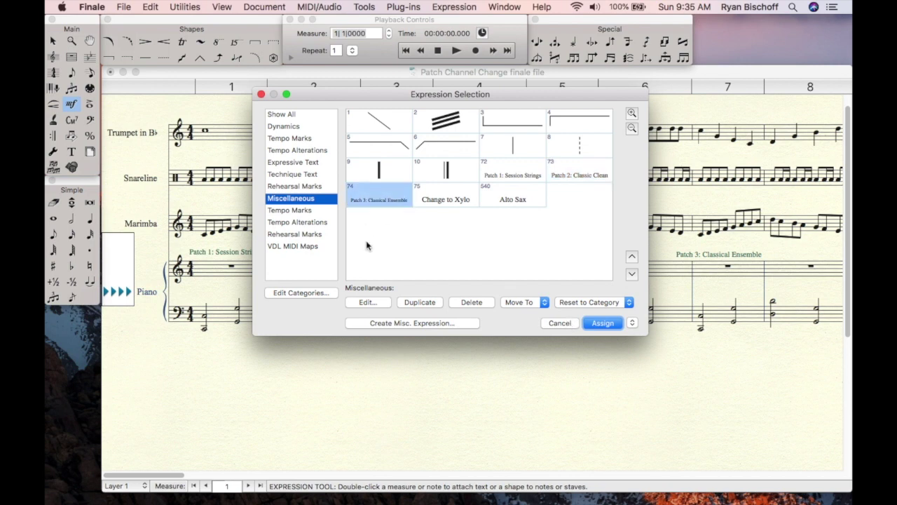
pyautogui.click(368, 302)
pyautogui.click(448, 87)
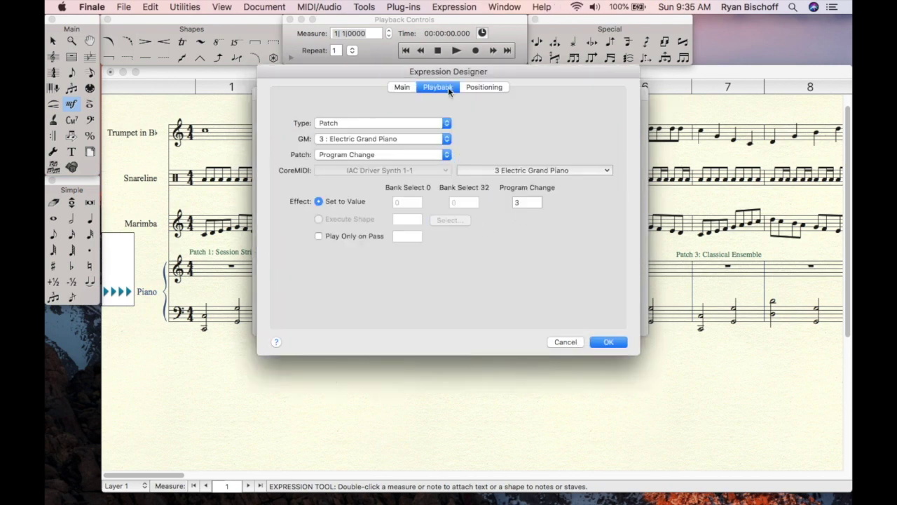
pyautogui.click(571, 343)
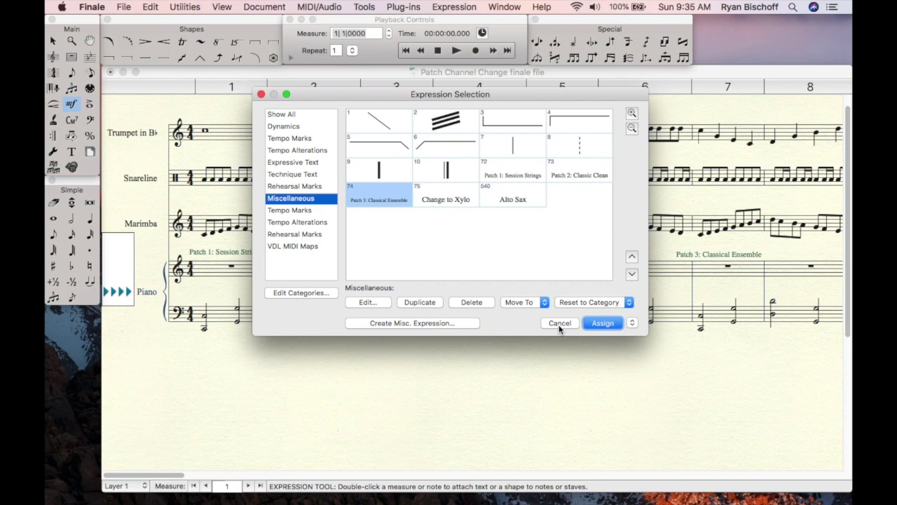
pyautogui.click(559, 325)
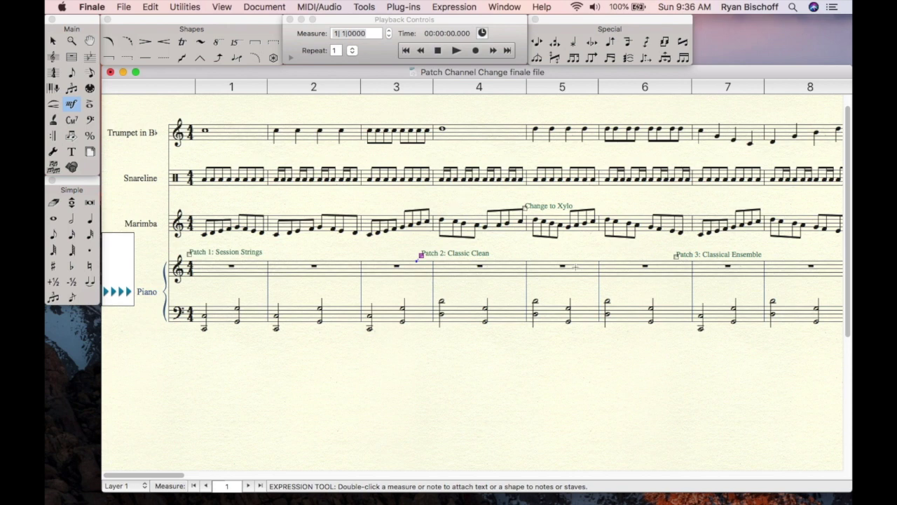
# Step: Switch to Kontakt 5 and remove the Brake Drums instrument from the multi rack
pyautogui.moveTo(767, 483)
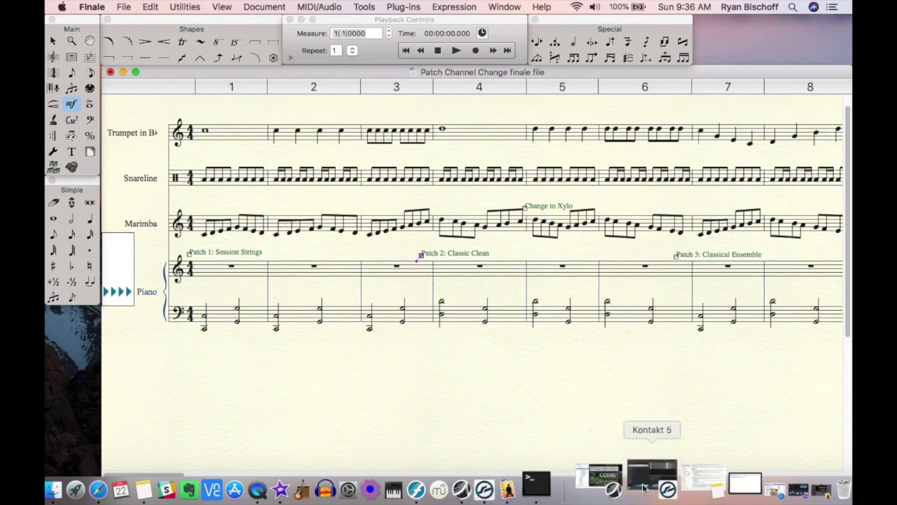
pyautogui.click(646, 483)
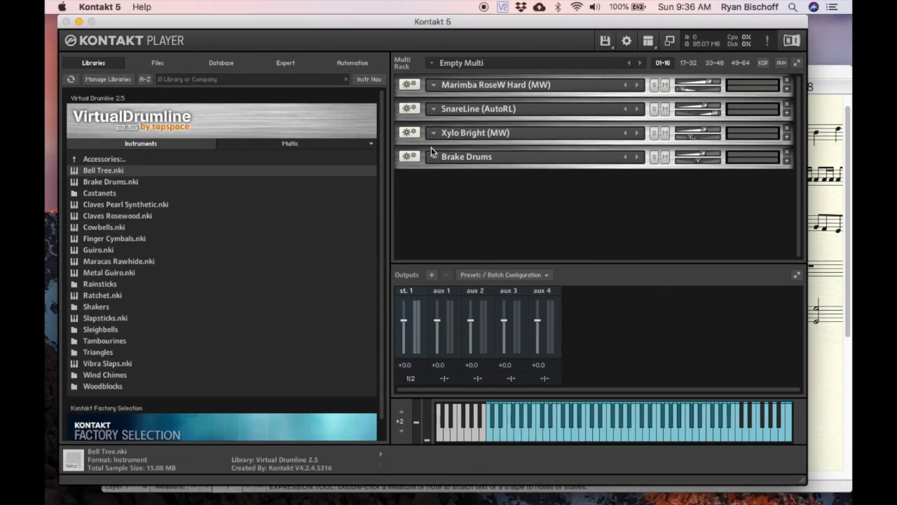
pyautogui.click(786, 151)
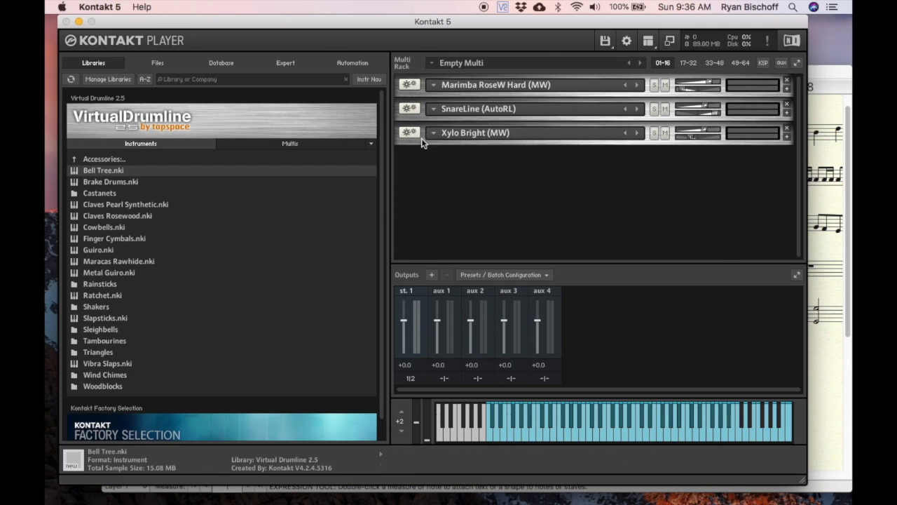
# Step: Examine the Xylo Bright instrument's MIDI channel assignment in the multi rack, collapse its details and return to the Finale score
pyautogui.click(788, 138)
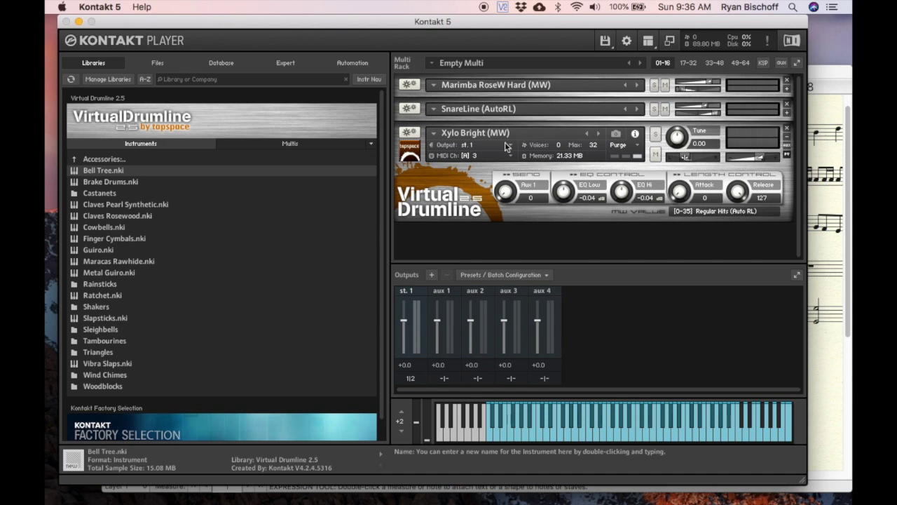
pyautogui.click(785, 138)
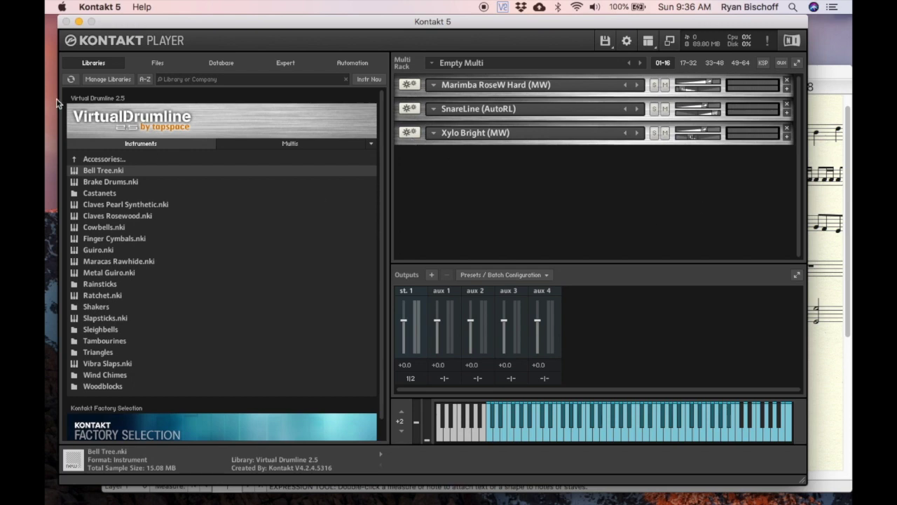
pyautogui.press('super+m')
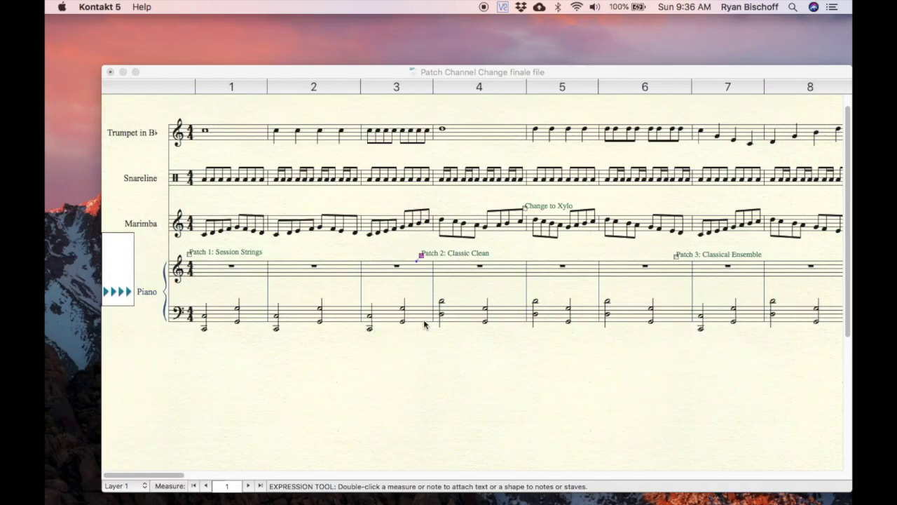
pyautogui.click(524, 207)
pyautogui.doubleClick(524, 208)
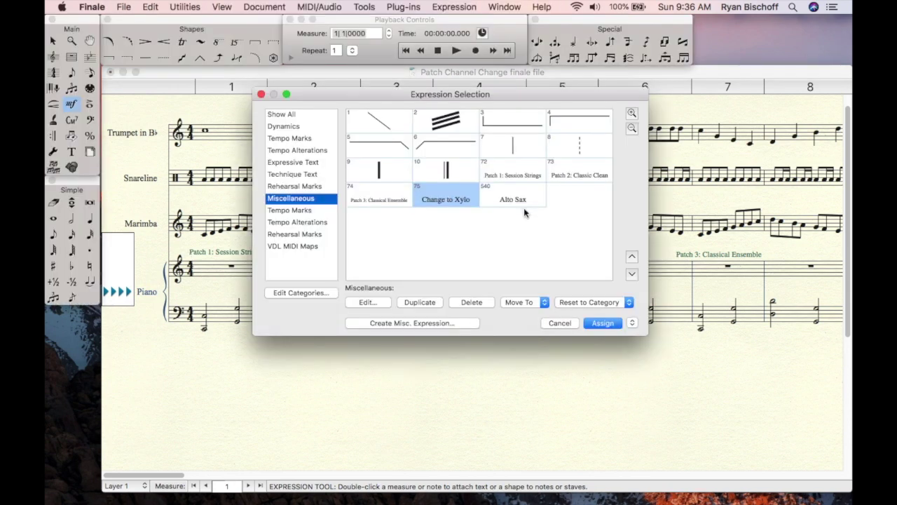
pyautogui.click(561, 323)
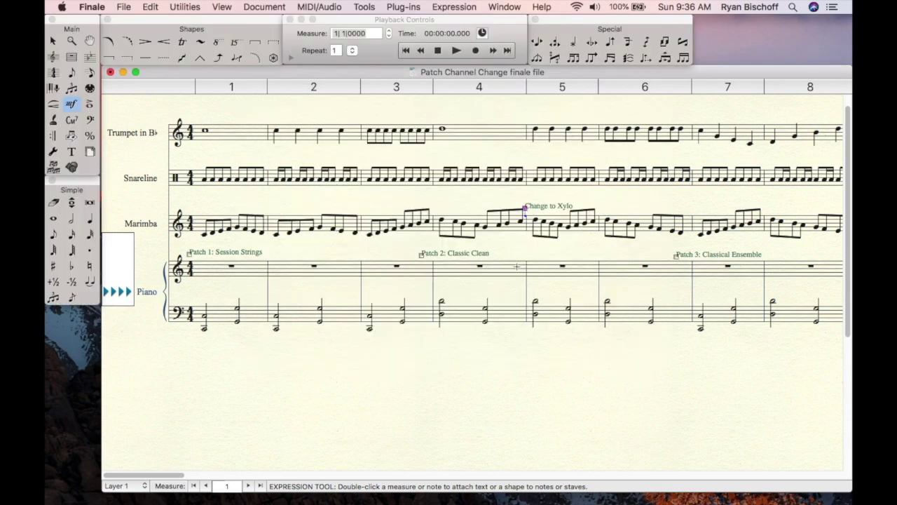
# Step: Examine the Change to Xylo expression's text, playback type and channel value, and close the expression selection without assigning anything
pyautogui.doubleClick(526, 208)
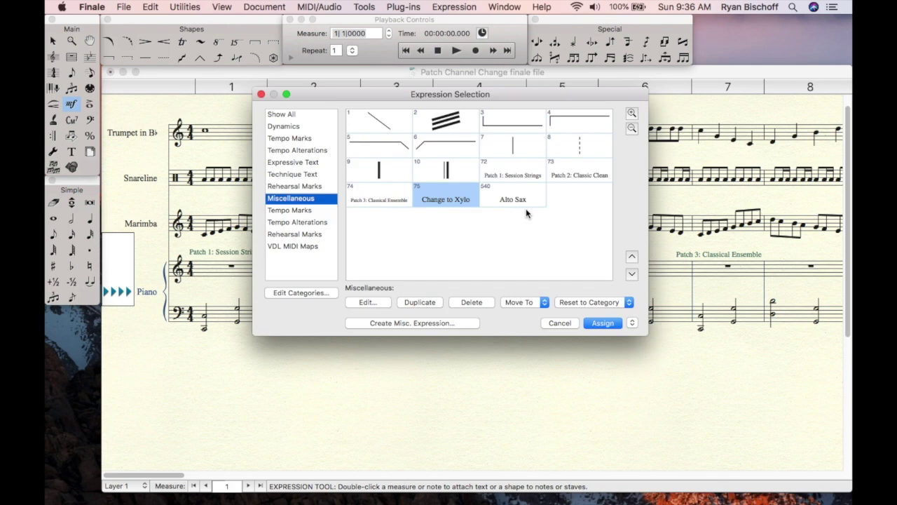
pyautogui.click(368, 302)
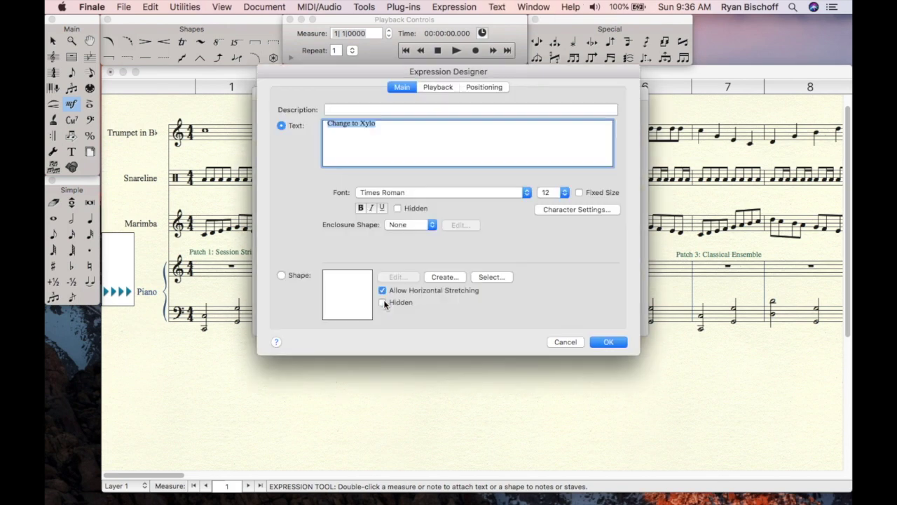
pyautogui.click(436, 87)
pyautogui.click(358, 123)
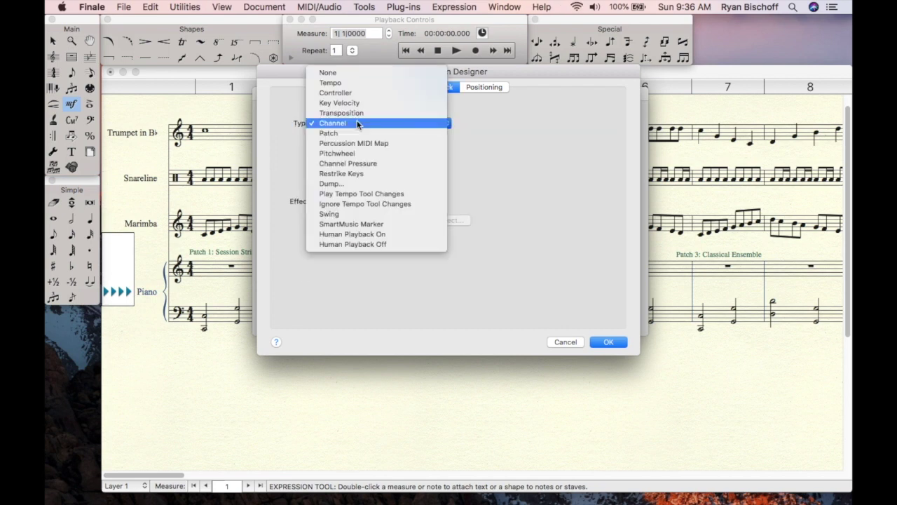
pyautogui.click(274, 157)
pyautogui.click(411, 202)
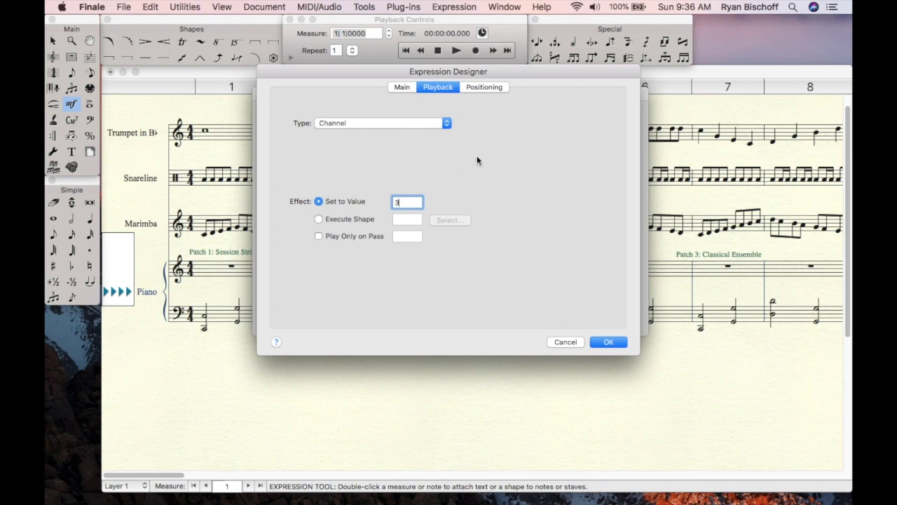
pyautogui.click(605, 341)
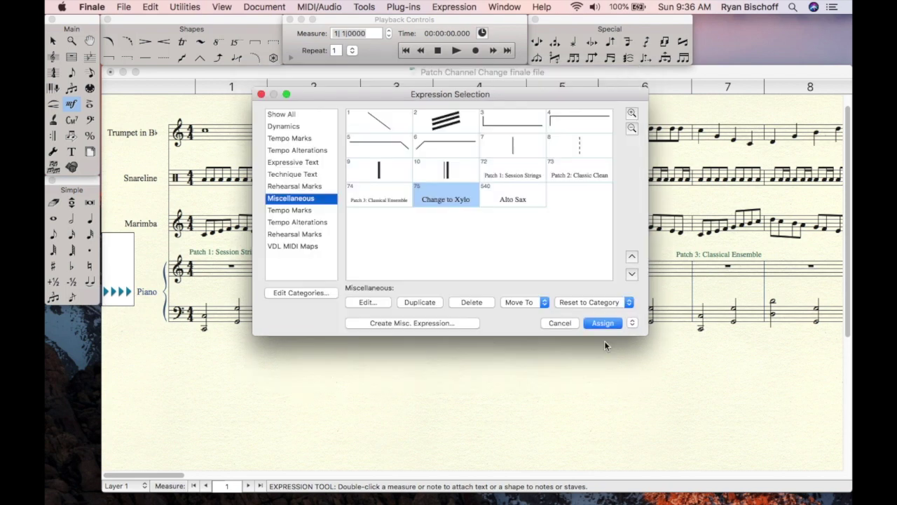
pyautogui.click(555, 323)
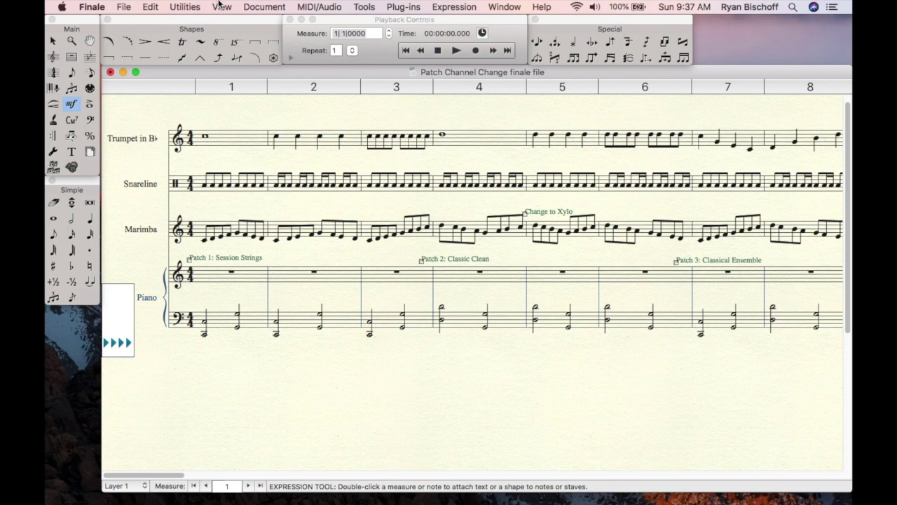
# Step: Change the instrument of the Trumpet in B♭ staff to Alto Sax from the Woodwinds group, starting at measure 4
pyautogui.click(179, 6)
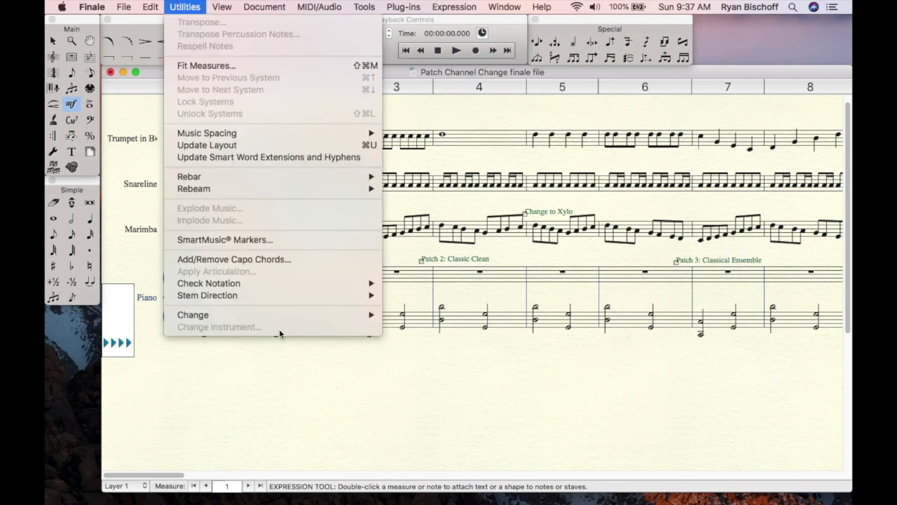
pyautogui.click(393, 392)
pyautogui.click(52, 42)
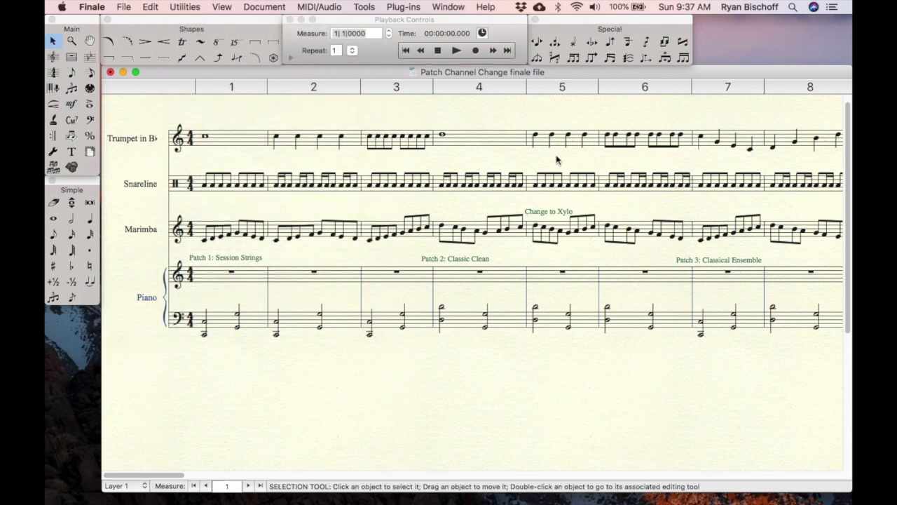
pyautogui.click(487, 138)
pyautogui.click(184, 7)
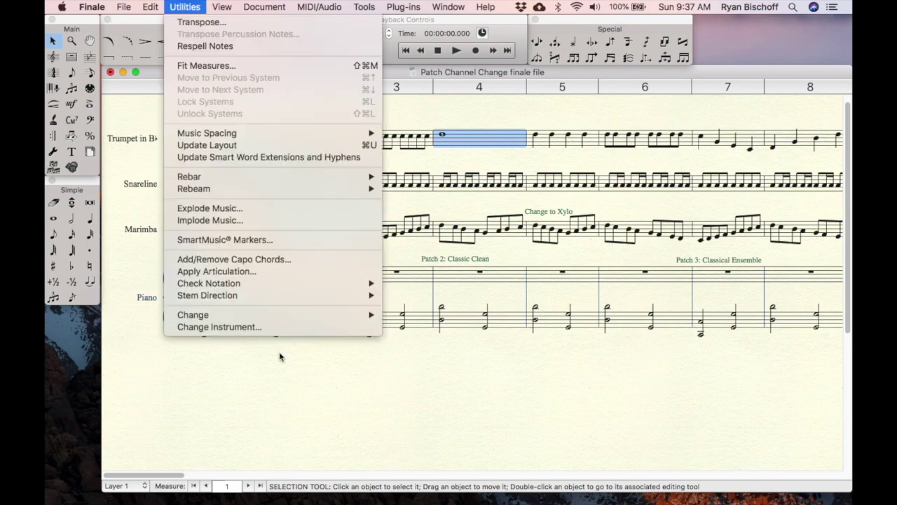
pyautogui.click(286, 325)
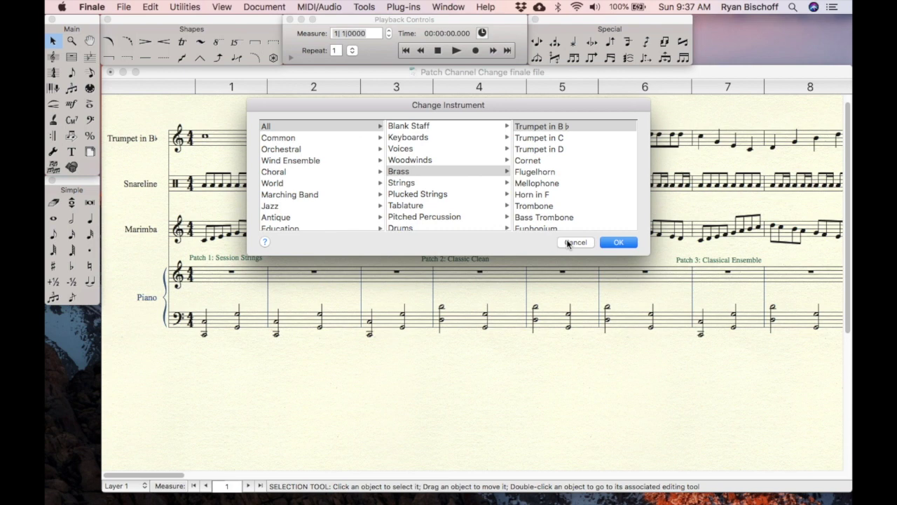
pyautogui.click(441, 161)
pyautogui.scroll(-10, 581, 211)
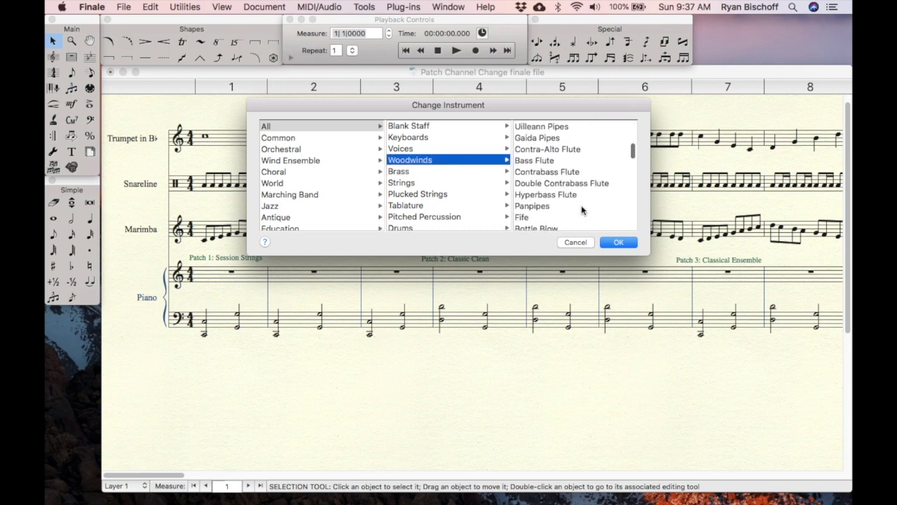
pyautogui.scroll(2, 575, 140)
pyautogui.scroll(3, 567, 130)
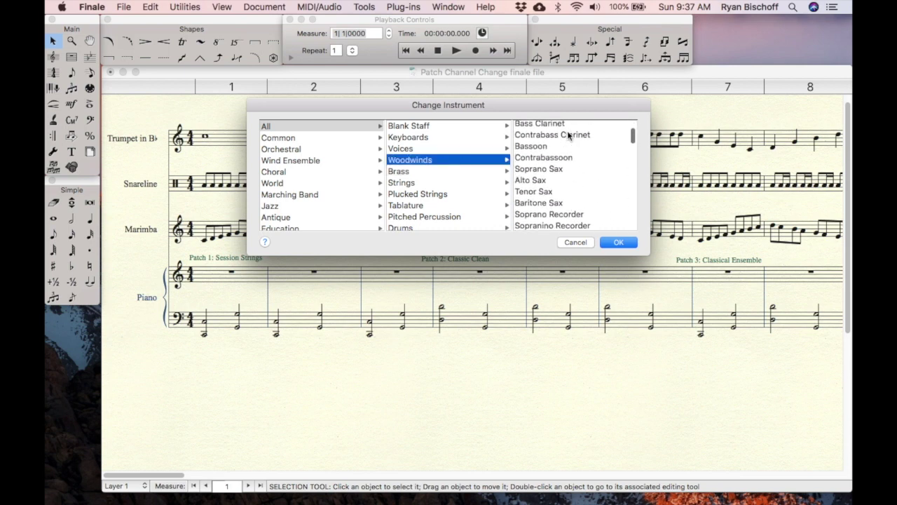
pyautogui.click(538, 182)
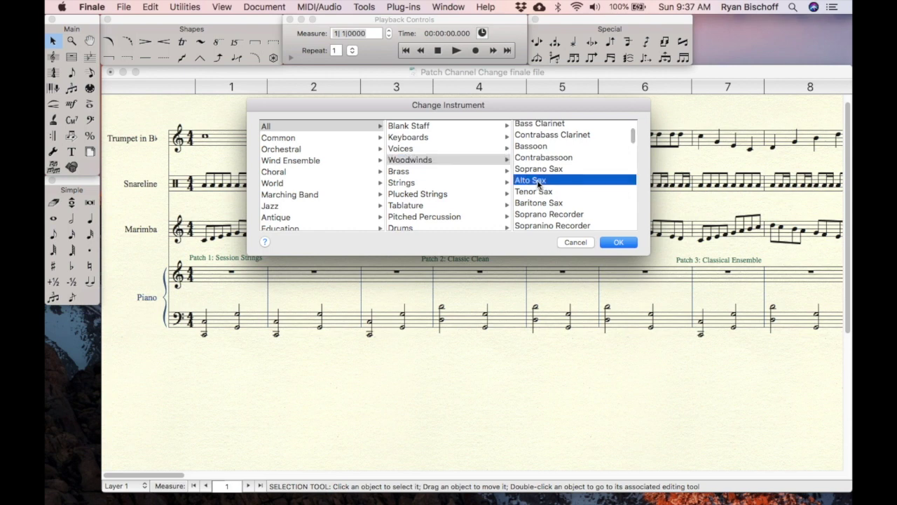
pyautogui.click(615, 242)
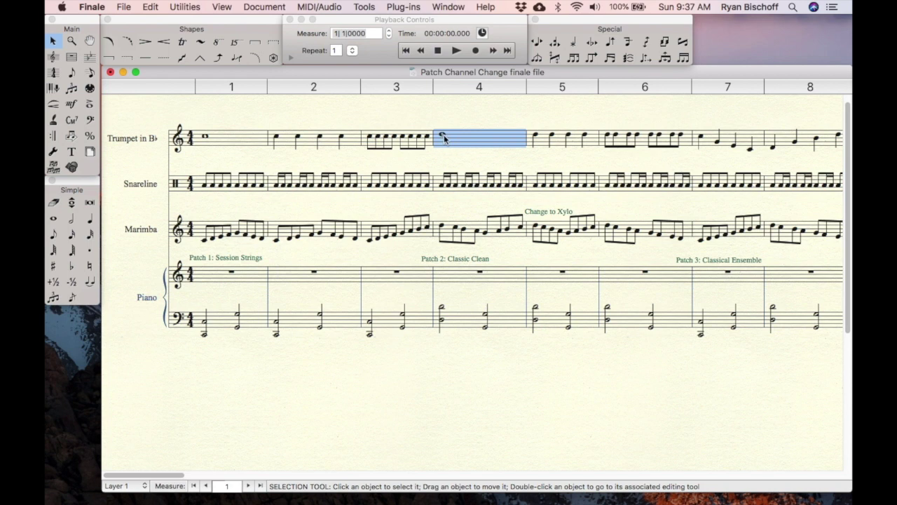
# Step: Turn off the concert pitch display so the score shows transposed notation
pyautogui.click(265, 7)
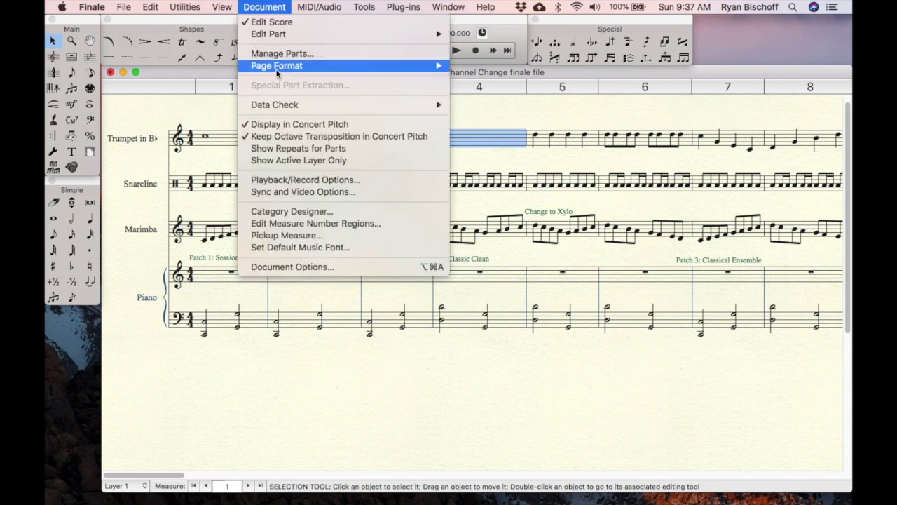
pyautogui.click(292, 127)
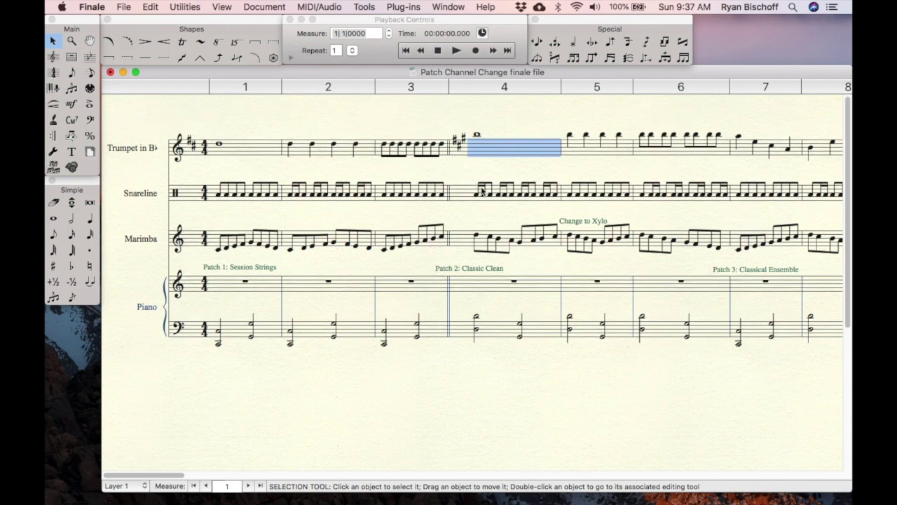
# Step: In the ScoreManager, route the trumpet staff's Alto Sax sound to IAC Driver Bus 2 on channel 2
pyautogui.click(455, 6)
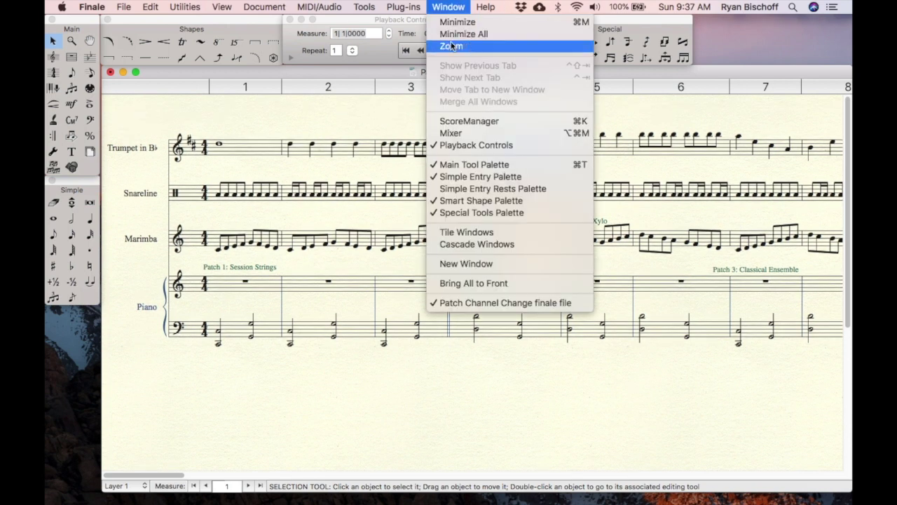
pyautogui.click(487, 119)
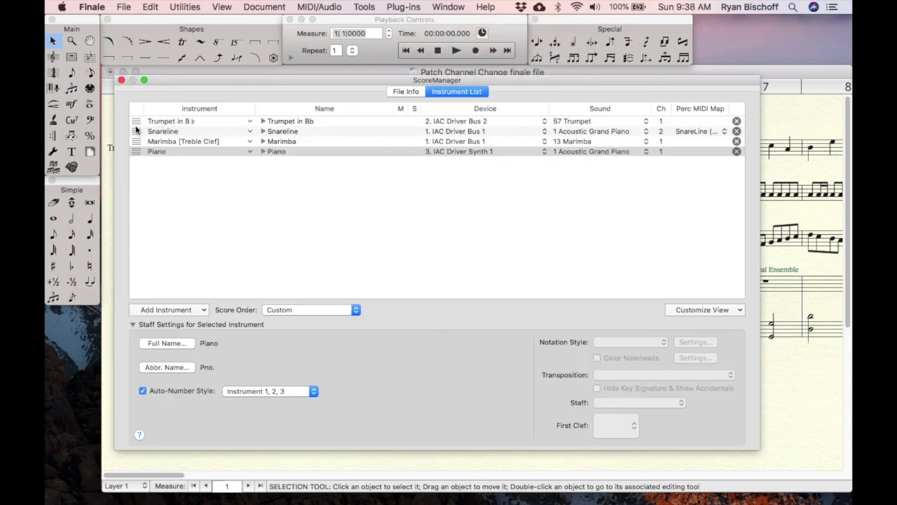
pyautogui.click(263, 122)
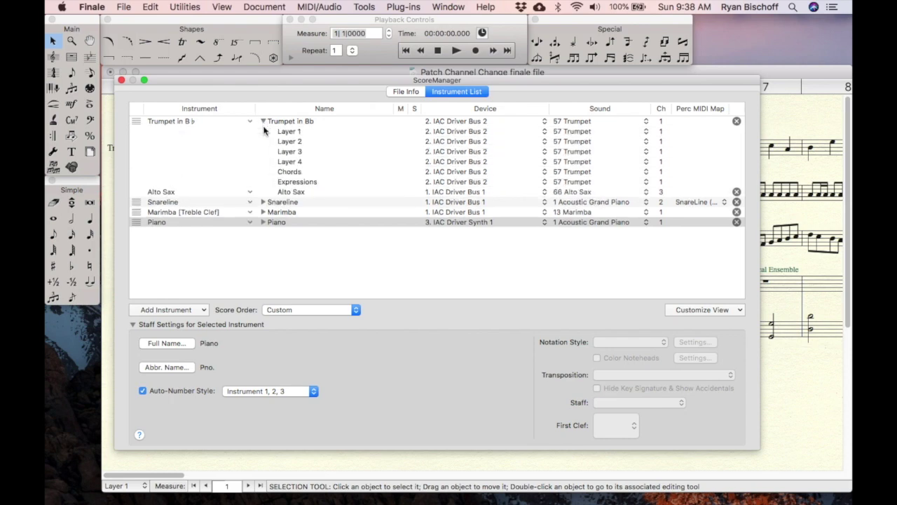
pyautogui.click(297, 193)
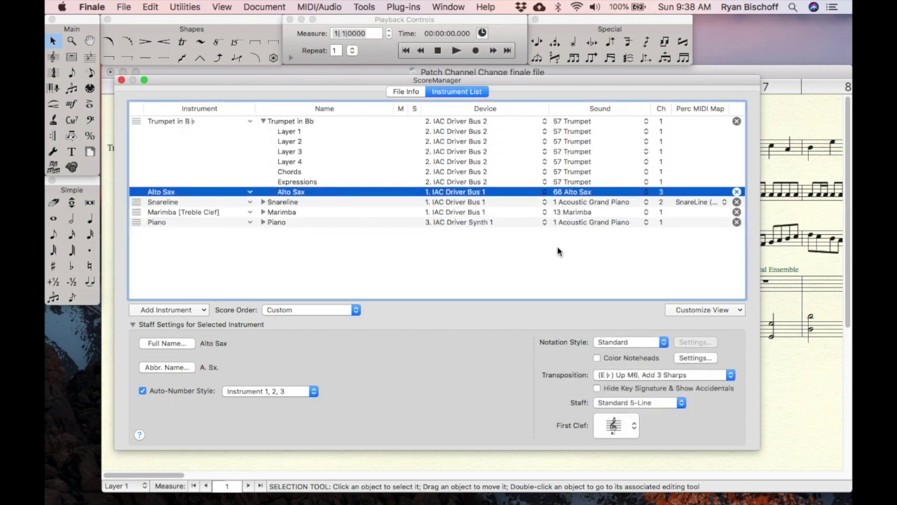
pyautogui.click(474, 196)
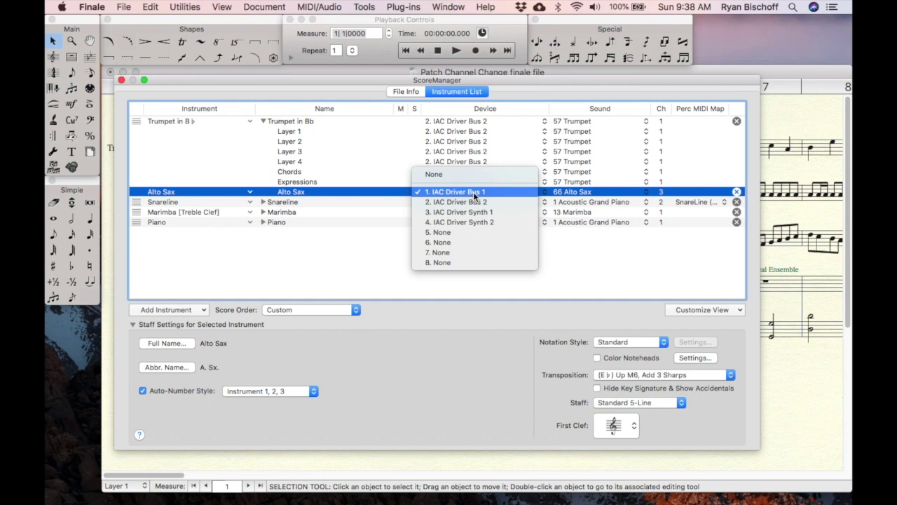
pyautogui.click(478, 202)
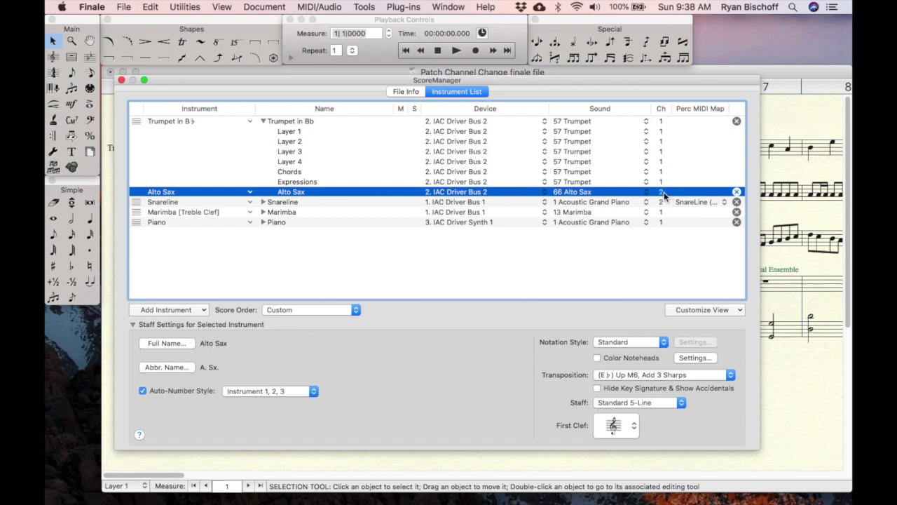
pyautogui.click(450, 246)
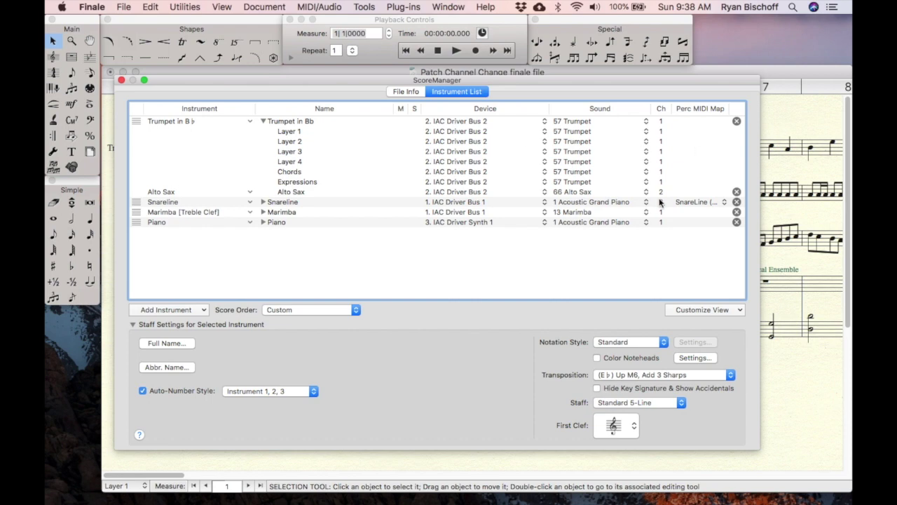
pyautogui.click(263, 121)
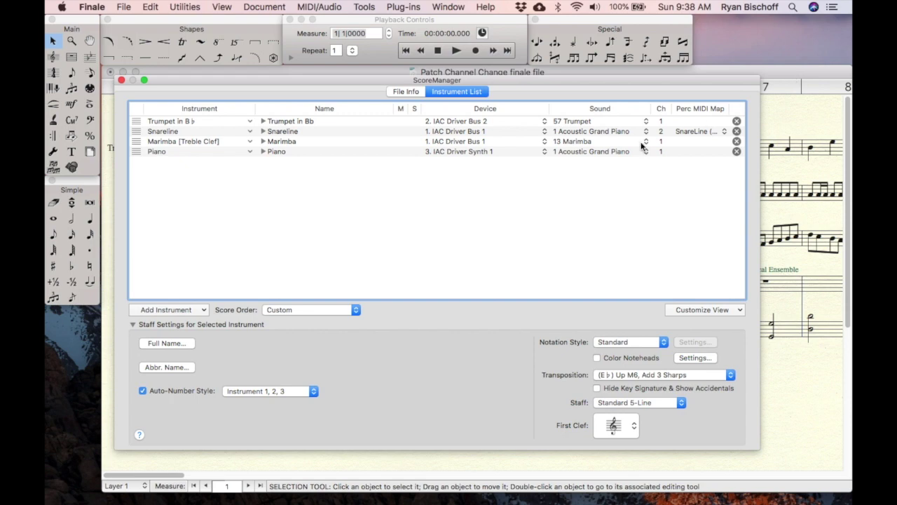
pyautogui.click(122, 80)
# Step: Undo the switch to transposed notation so the score displays in concert pitch
pyautogui.press('super+z')
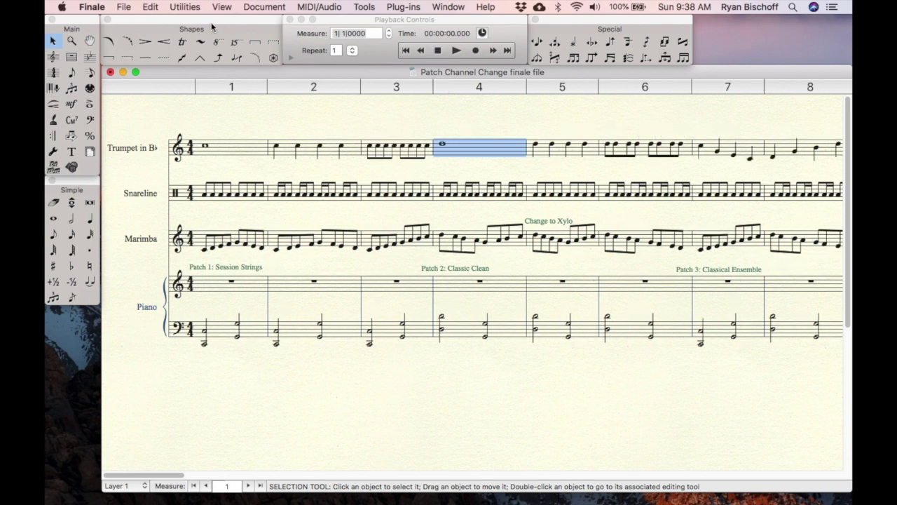
# Step: Change the instrument of the Snareline staff to Dumbek from the Drums group, starting at measure 5
pyautogui.click(571, 198)
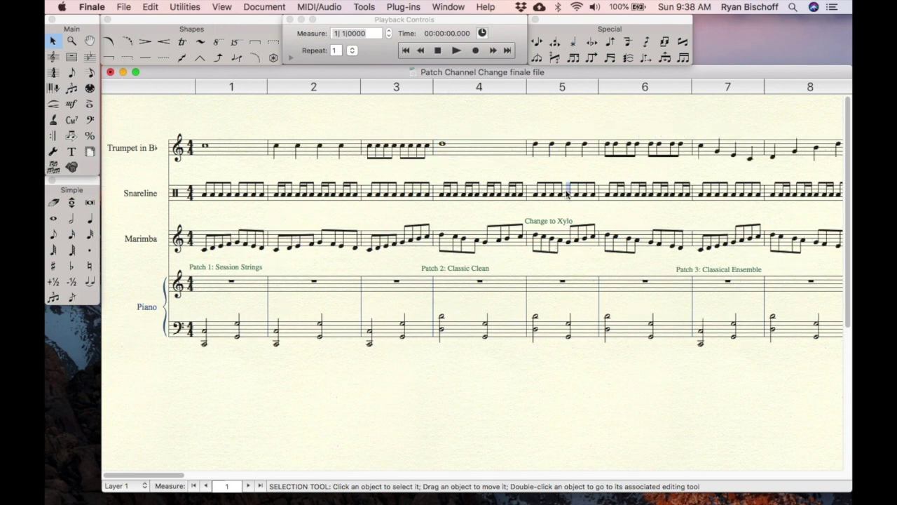
pyautogui.click(571, 197)
pyautogui.click(184, 7)
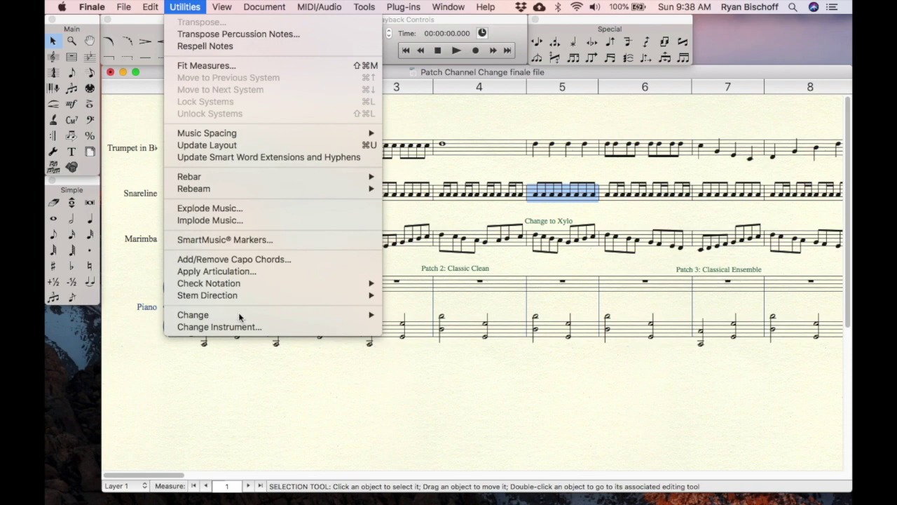
pyautogui.click(241, 327)
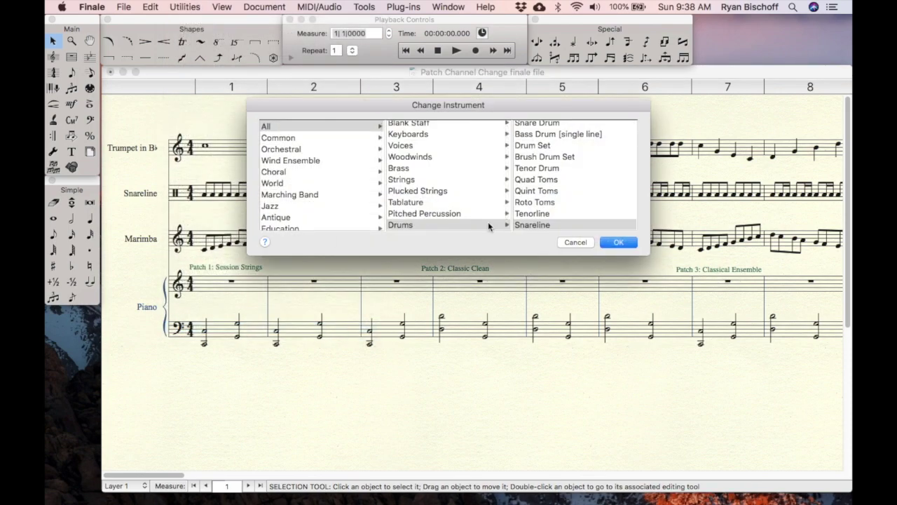
pyautogui.scroll(-5, 548, 196)
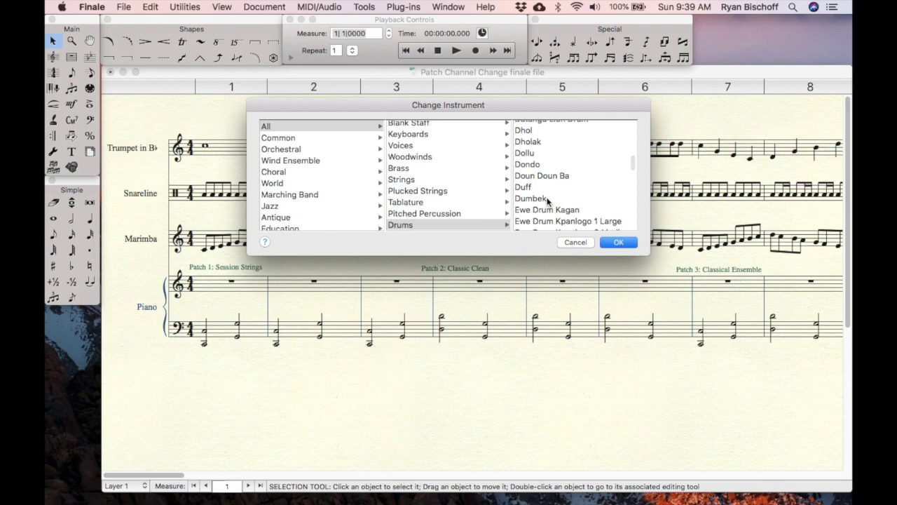
pyautogui.doubleClick(549, 199)
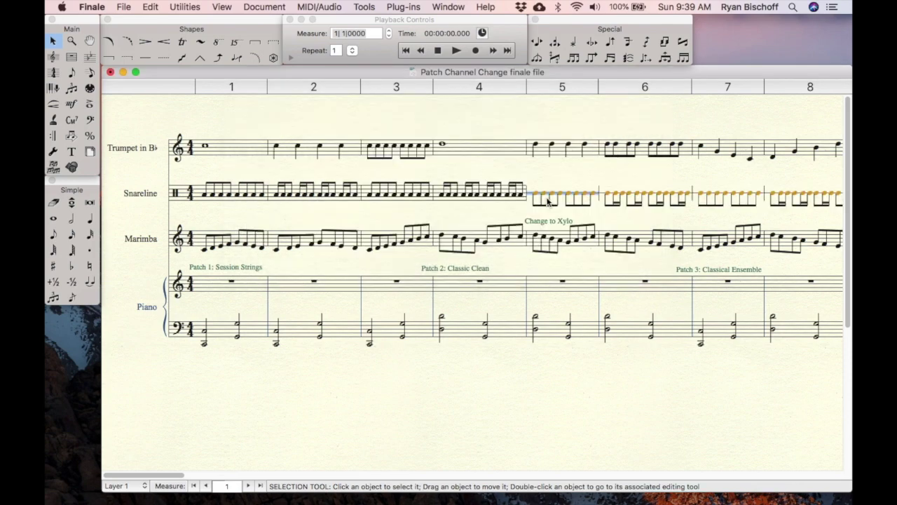
# Step: Expand the Snareline staff in the ScoreManager and examine the percussion MIDI map choices for the Dumbek, keeping General MIDI
pyautogui.click(448, 6)
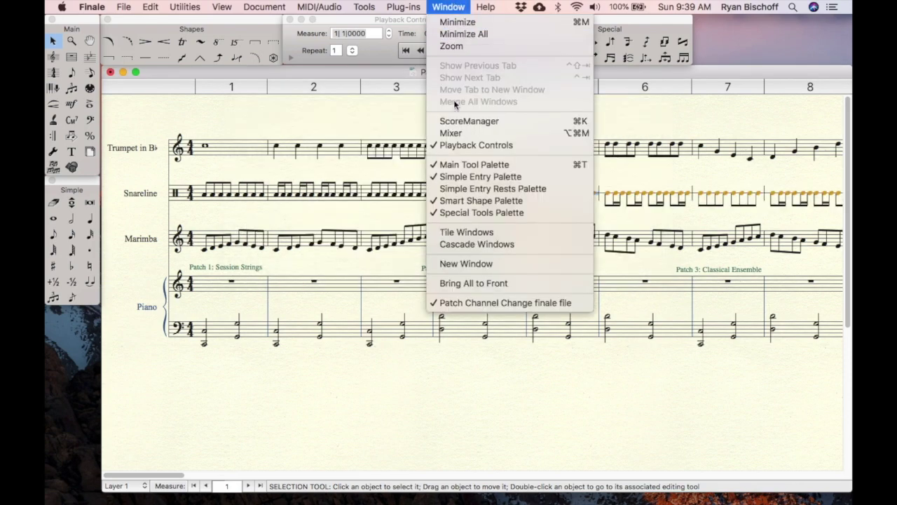
pyautogui.click(484, 122)
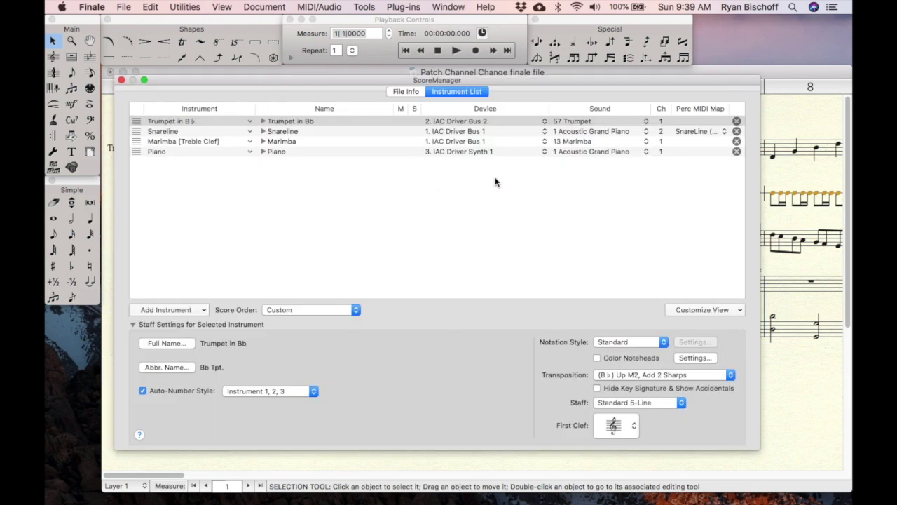
pyautogui.click(263, 131)
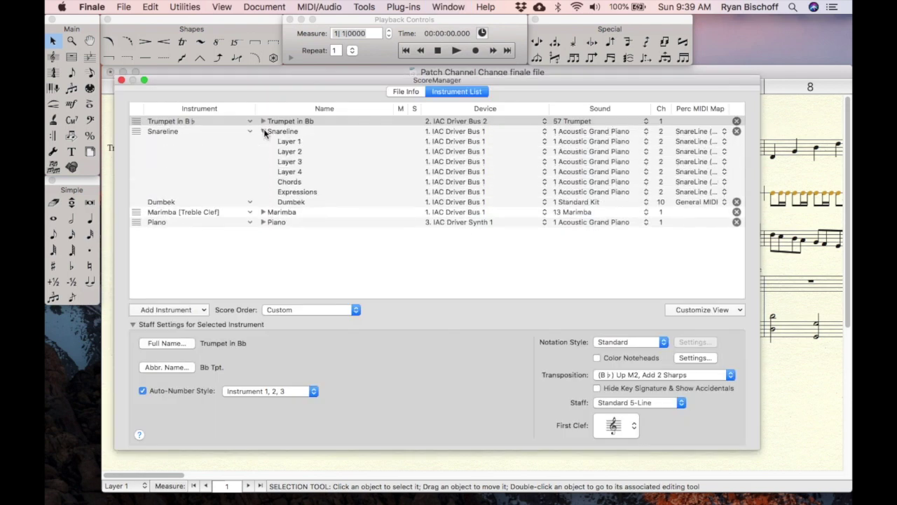
pyautogui.click(307, 204)
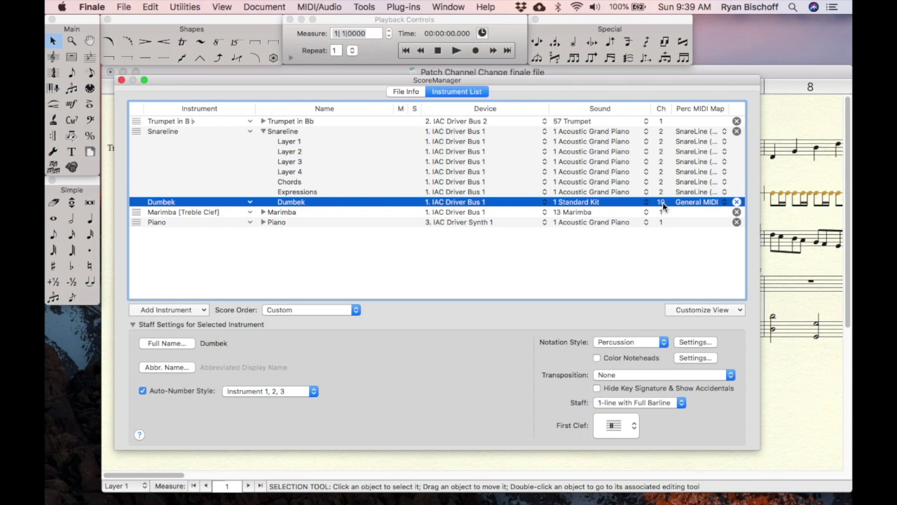
pyautogui.click(701, 203)
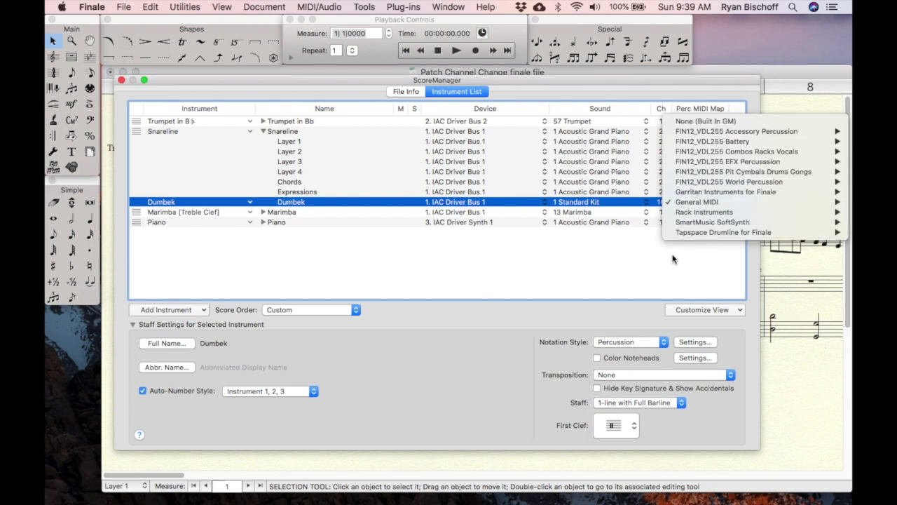
pyautogui.click(696, 201)
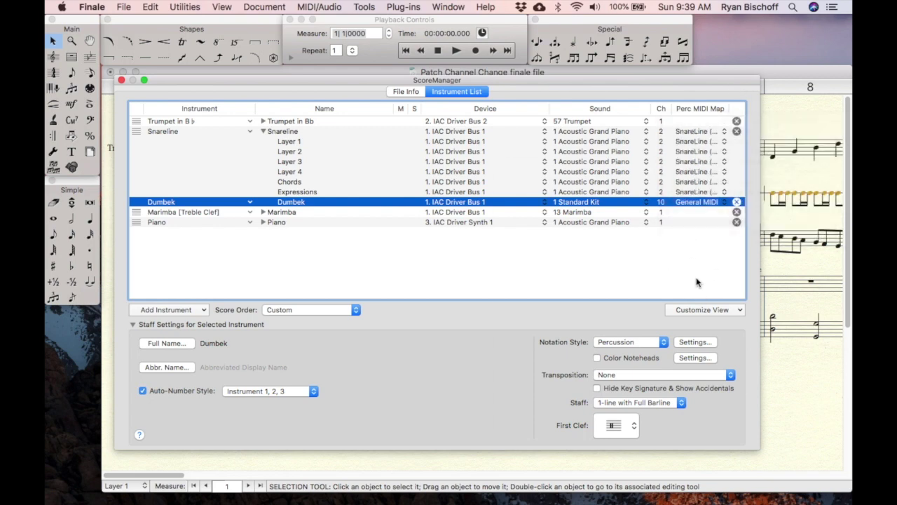
# Step: Look through the percussion layouts available for the Dumbek's notation style and dismiss the selection without changing it
pyautogui.click(696, 342)
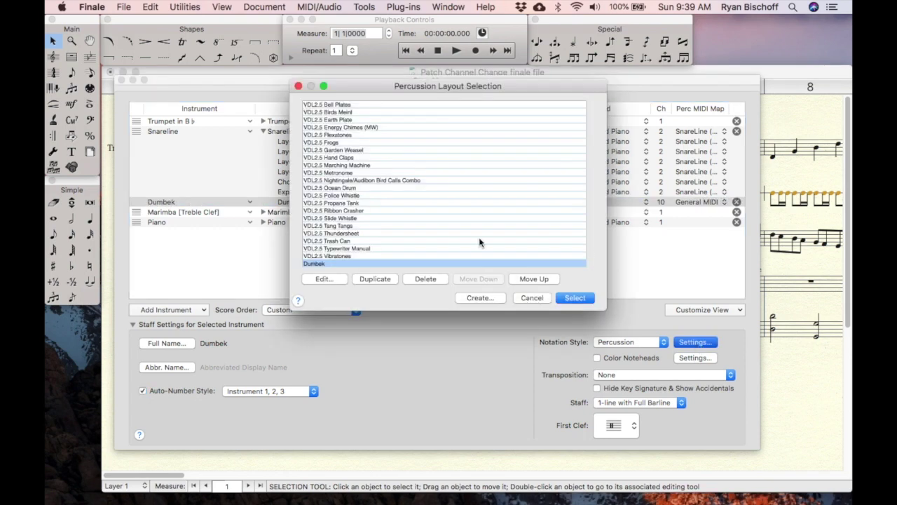
pyautogui.scroll(5, 378, 214)
pyautogui.scroll(-5, 382, 217)
pyautogui.scroll(5, 503, 247)
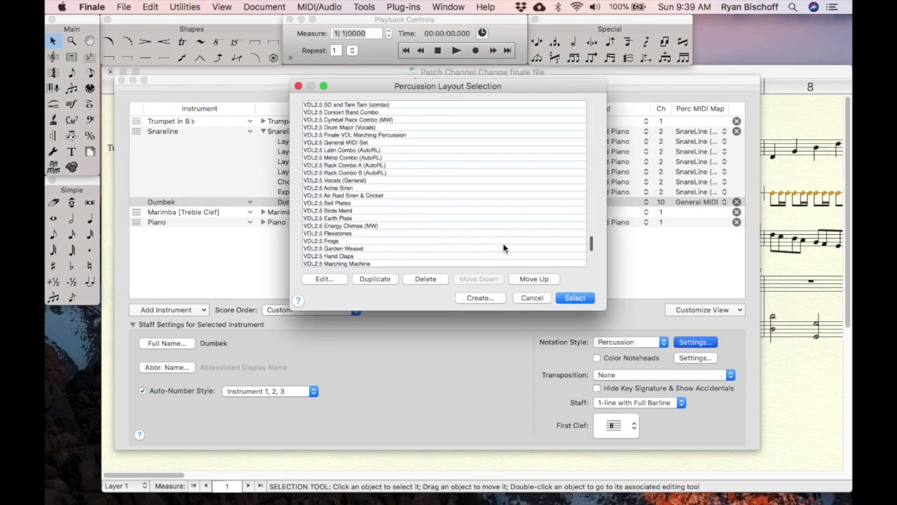
pyautogui.click(533, 299)
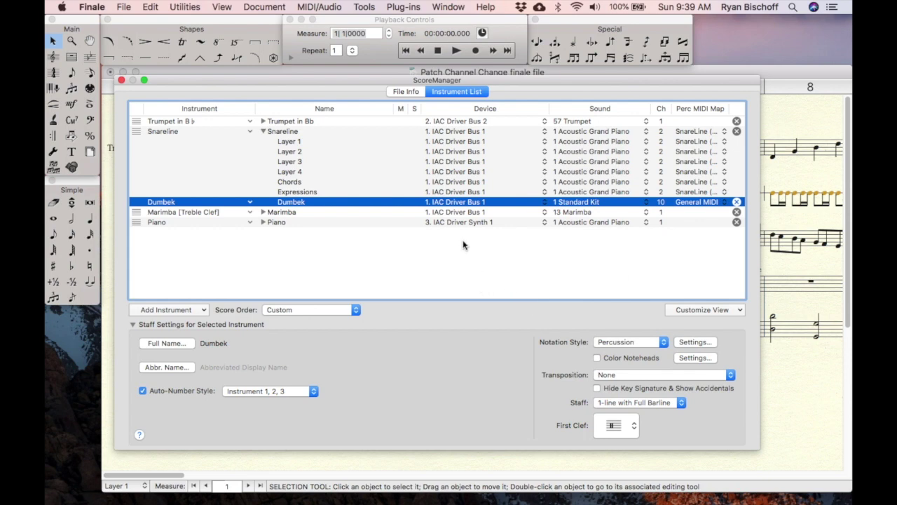
# Step: Close the ScoreManager, undo the Snareline staff's change to Dumbek, and clear the measure selection
pyautogui.click(122, 81)
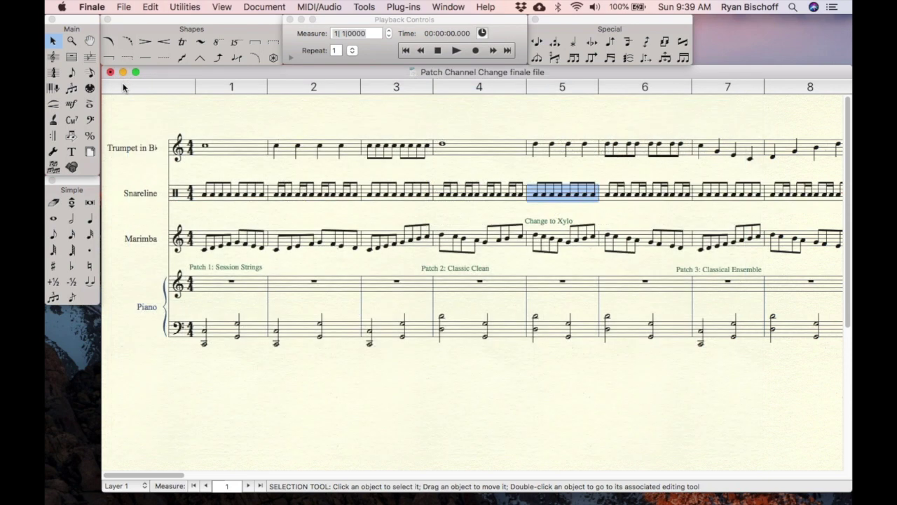
pyautogui.click(448, 121)
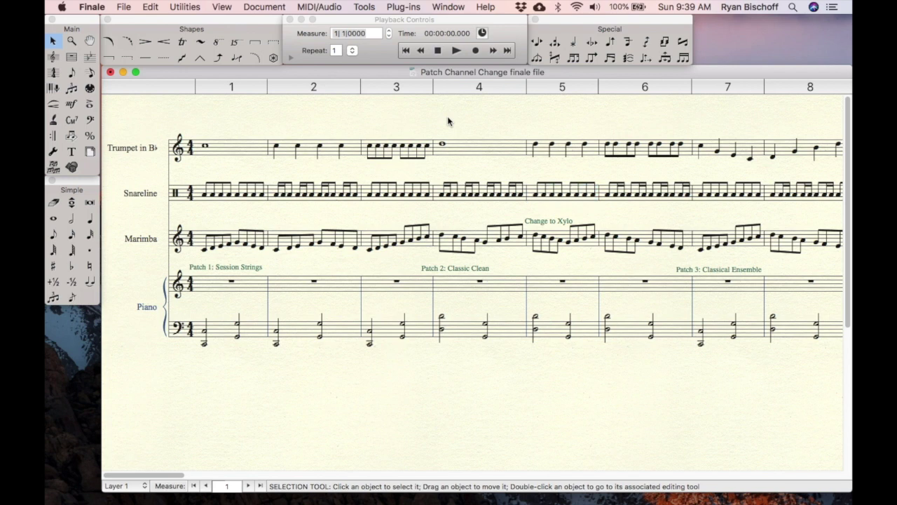